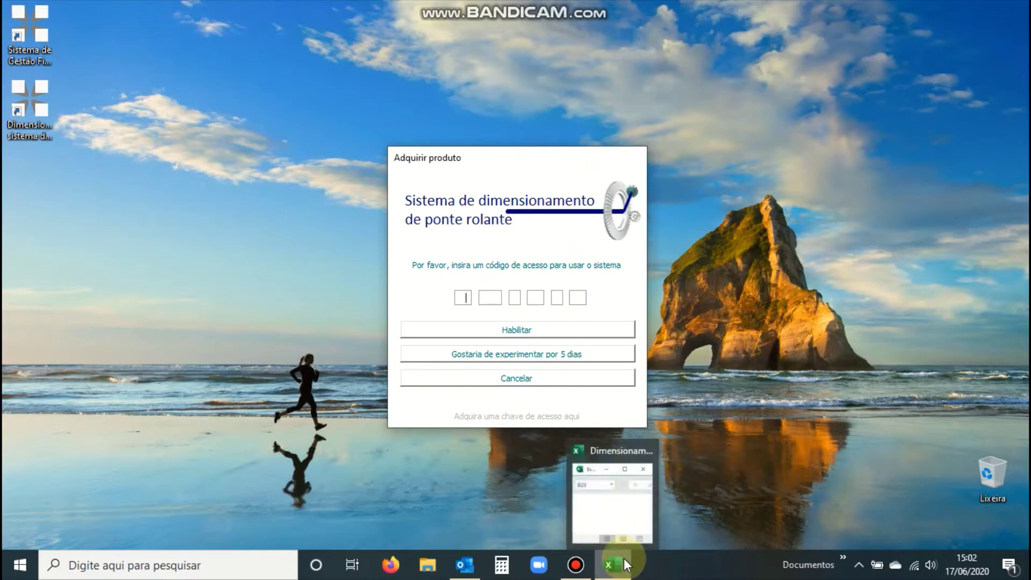
Start the 5-day trial of the crane sizing system and accept the Termo de Responsabilidade de Uso after opening its full text.
{"action": "left_click_drag", "start_coordinate": [528, 161], "coordinate": [556, 160]}
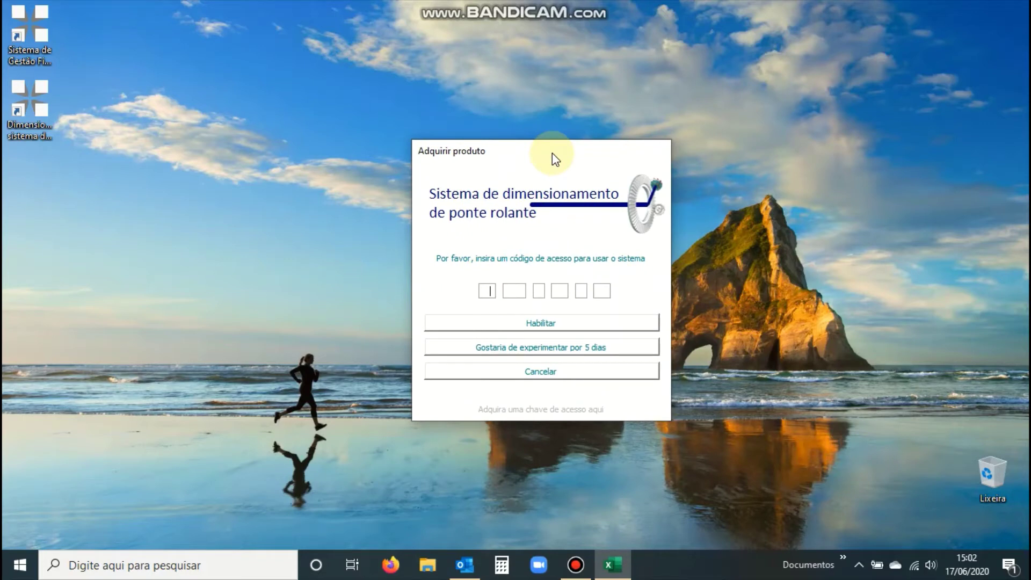
{"action": "left_click", "coordinate": [488, 292]}
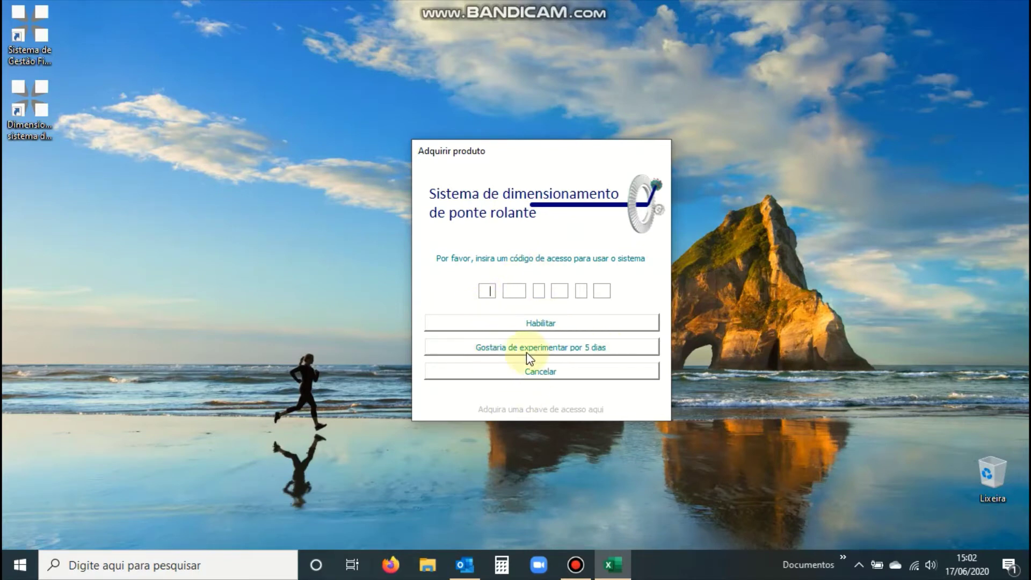
{"action": "left_click", "coordinate": [621, 355]}
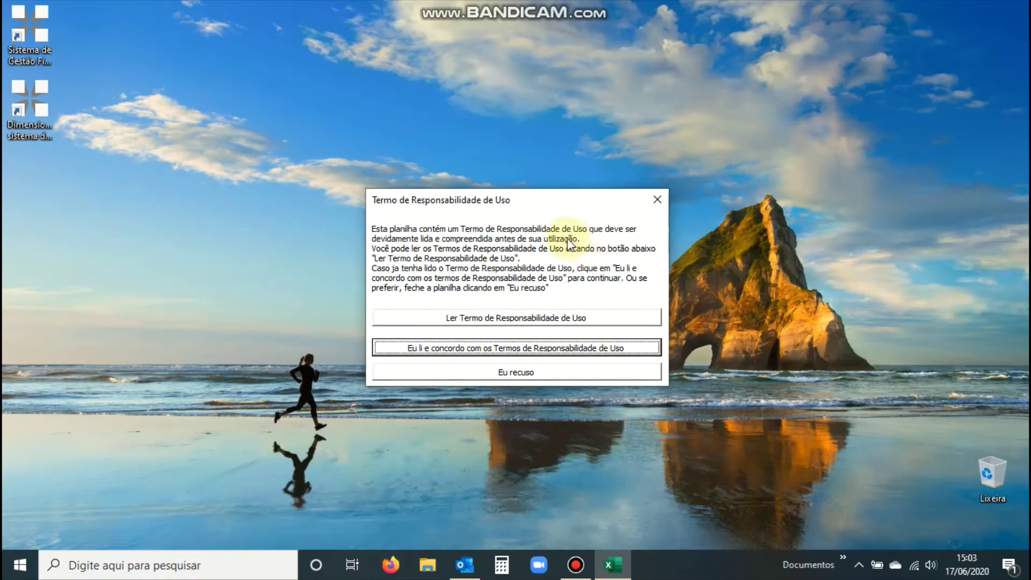
{"action": "left_click", "coordinate": [555, 319]}
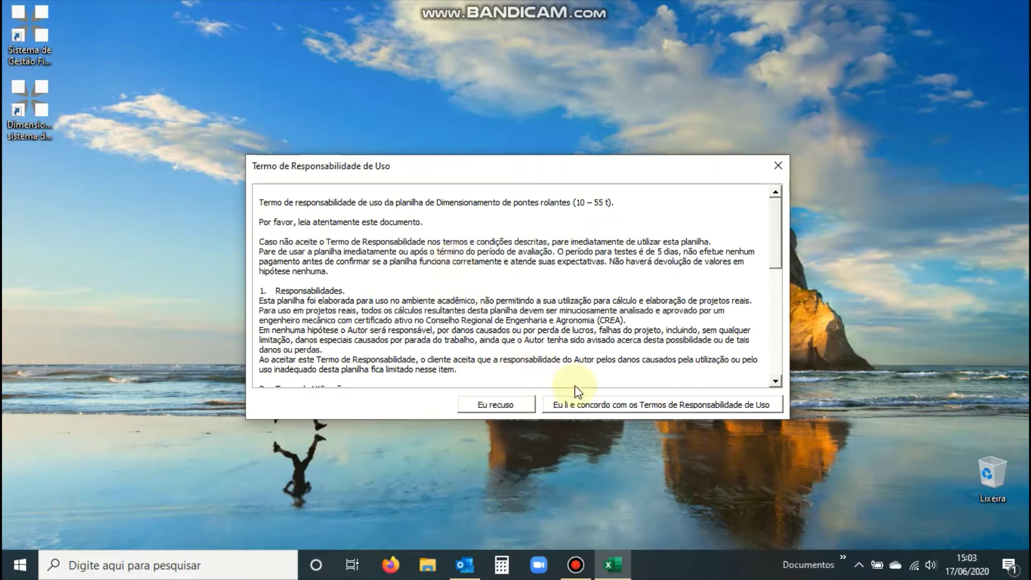
{"action": "left_click", "coordinate": [594, 409]}
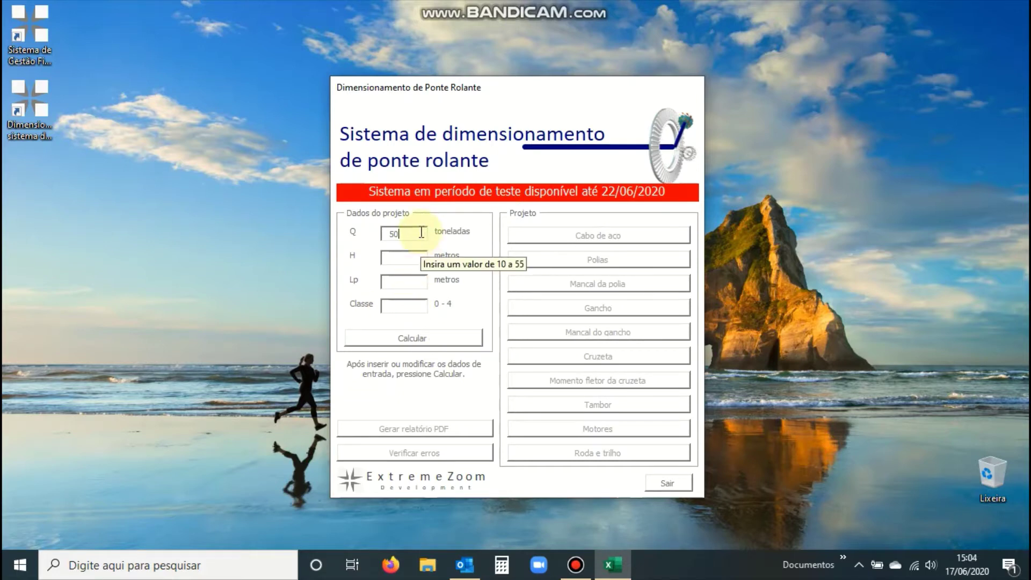
Complete the project data with H 15 metros, Lp 2 metros and Classe 0, and run the calculation.
{"action": "left_click", "coordinate": [402, 257]}
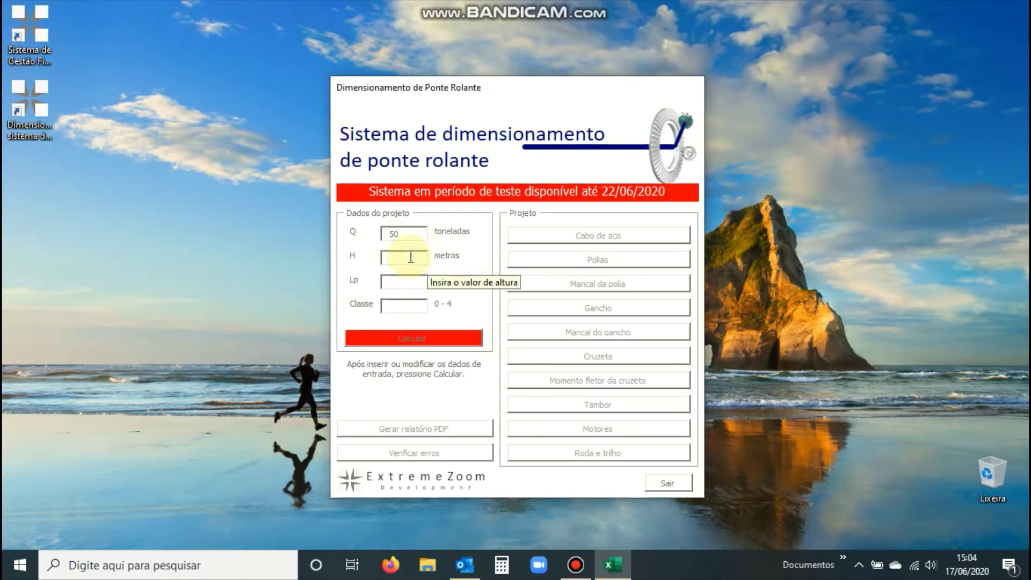
{"action": "type", "text": "15"}
{"action": "left_click", "coordinate": [405, 280]}
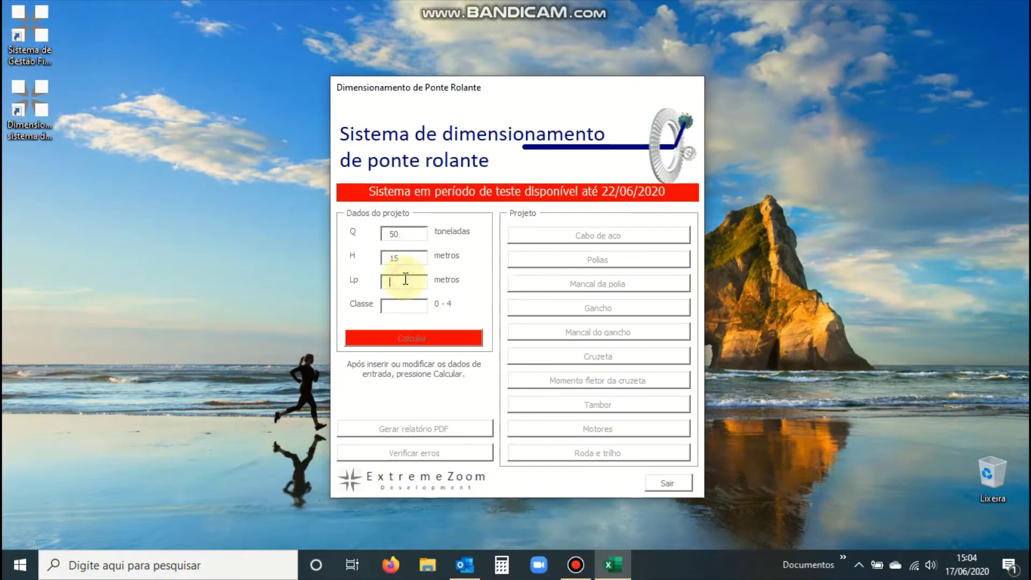
{"action": "type", "text": "2"}
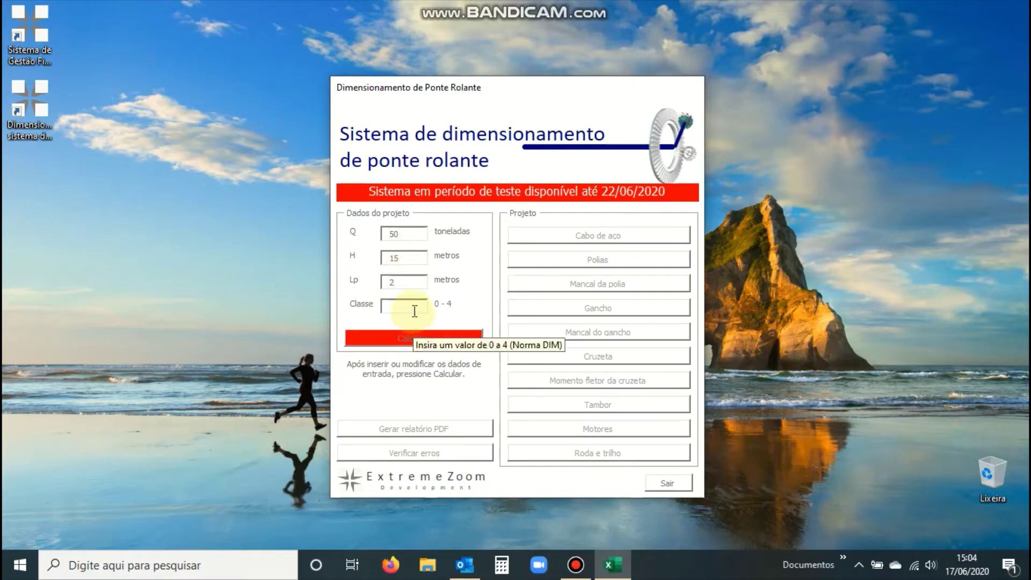
{"action": "left_click", "coordinate": [415, 311]}
{"action": "type", "text": "0"}
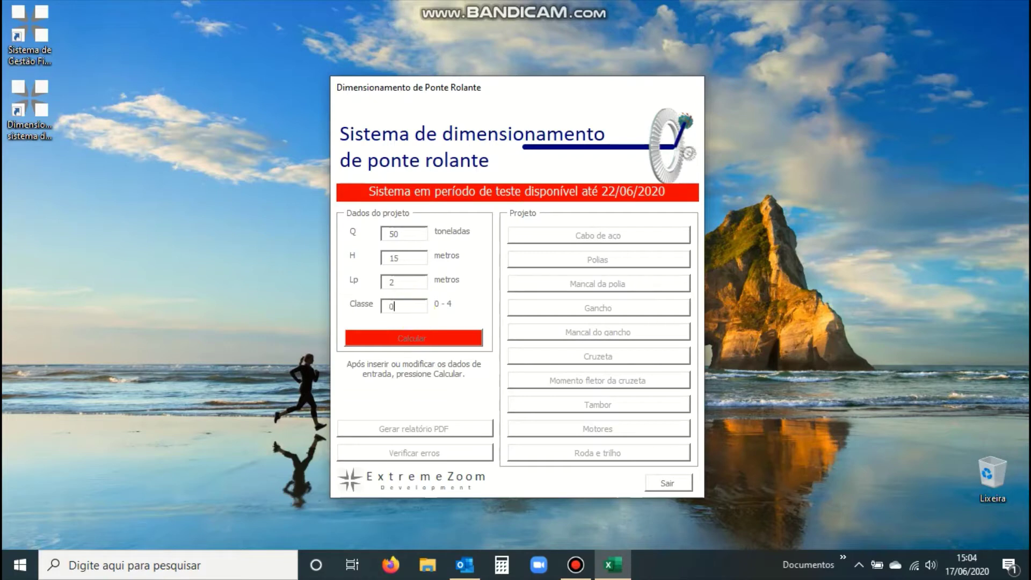
{"action": "left_click", "coordinate": [459, 333]}
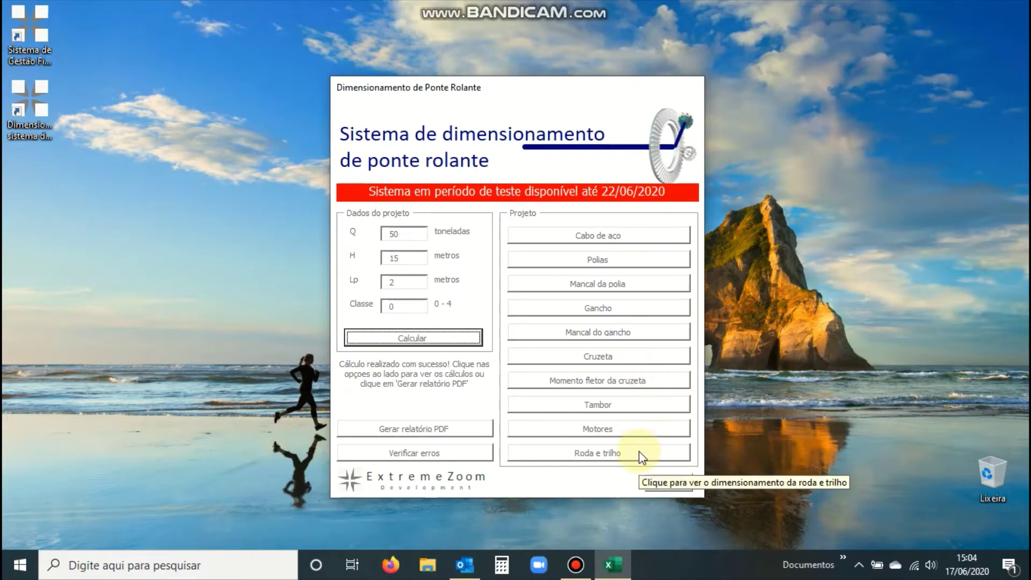
Review the Cabo de aço data, including the cable exit options and the editable Eaço value, and return to the main form.
{"action": "left_click", "coordinate": [625, 238]}
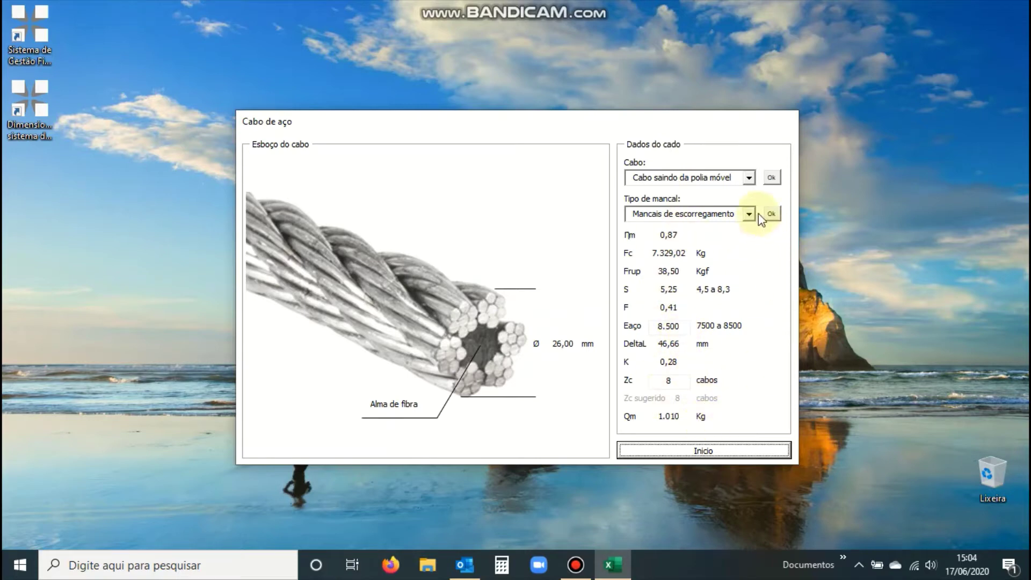
{"action": "left_click", "coordinate": [748, 177]}
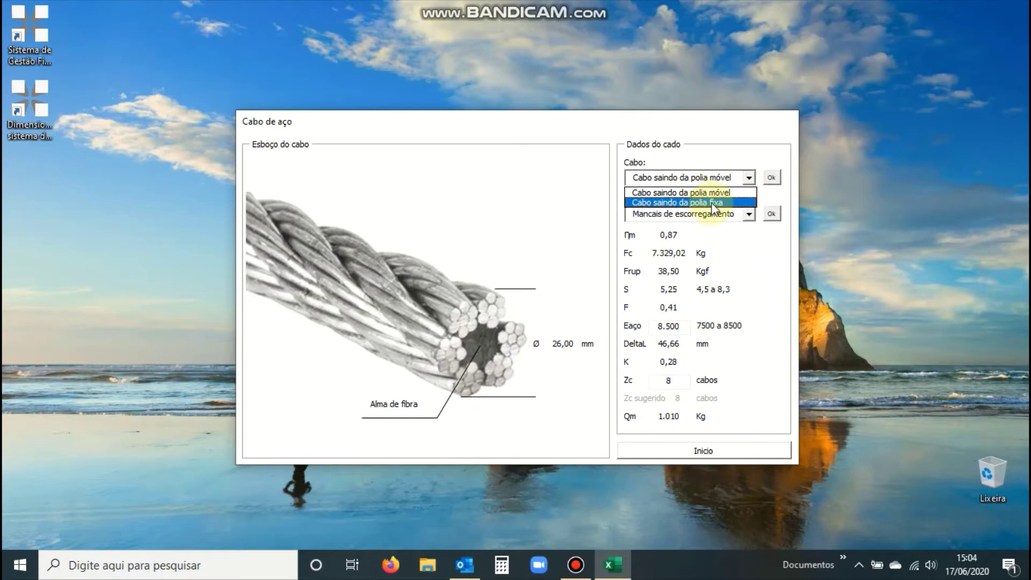
{"action": "left_click", "coordinate": [752, 234]}
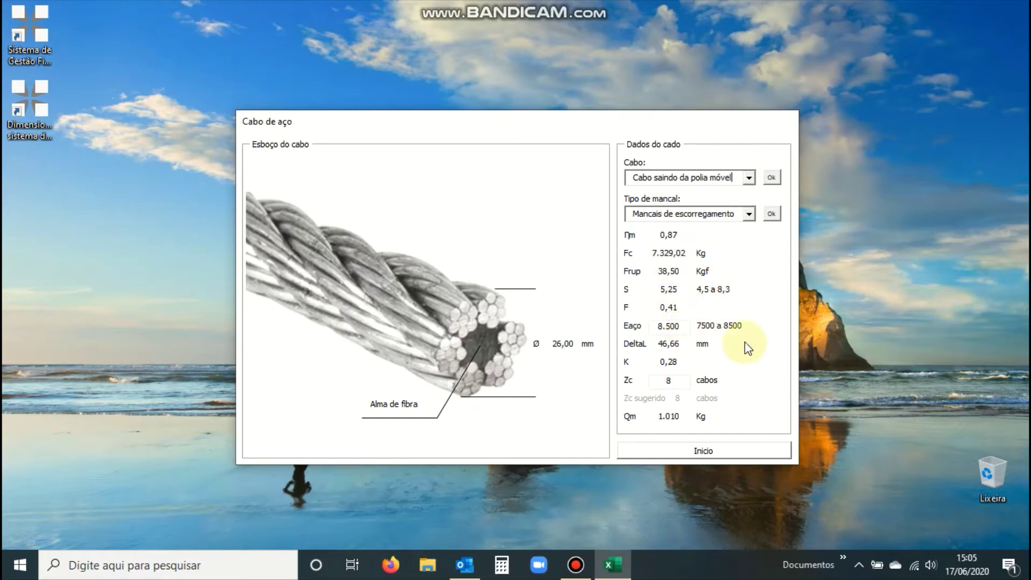
{"action": "left_click", "coordinate": [677, 329]}
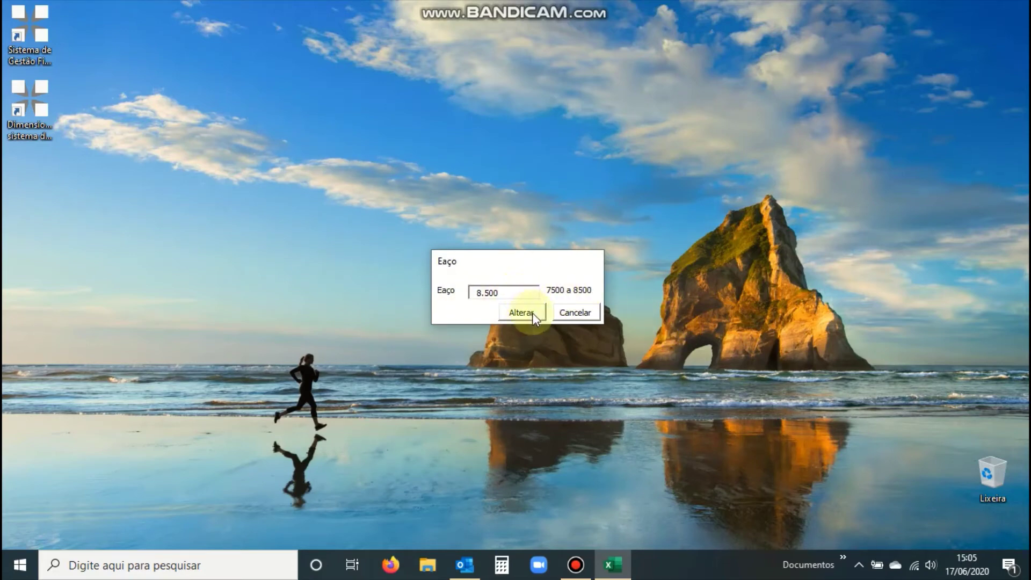
{"action": "left_click", "coordinate": [565, 312]}
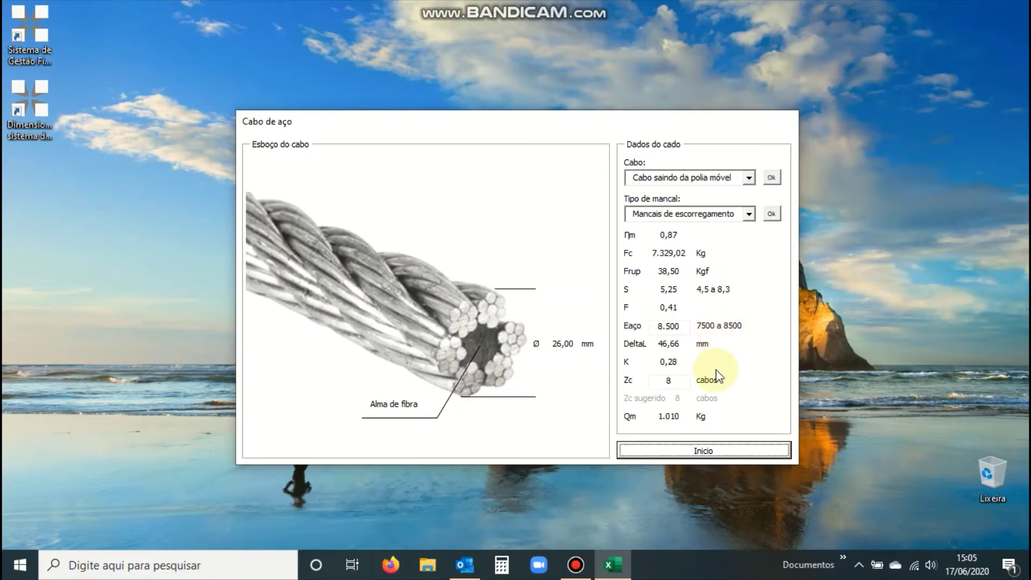
{"action": "left_click", "coordinate": [736, 446]}
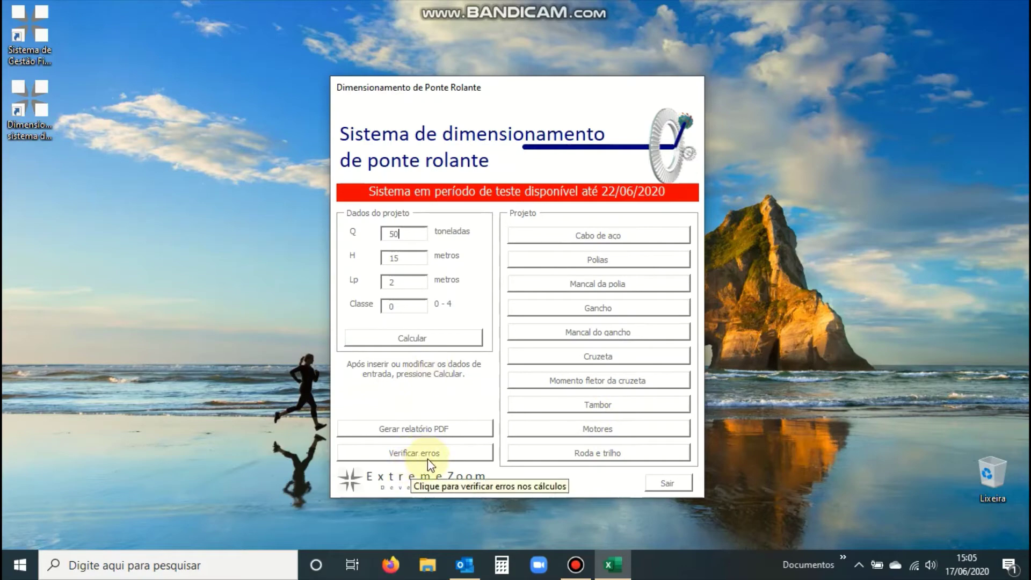
{"action": "left_click", "coordinate": [673, 240]}
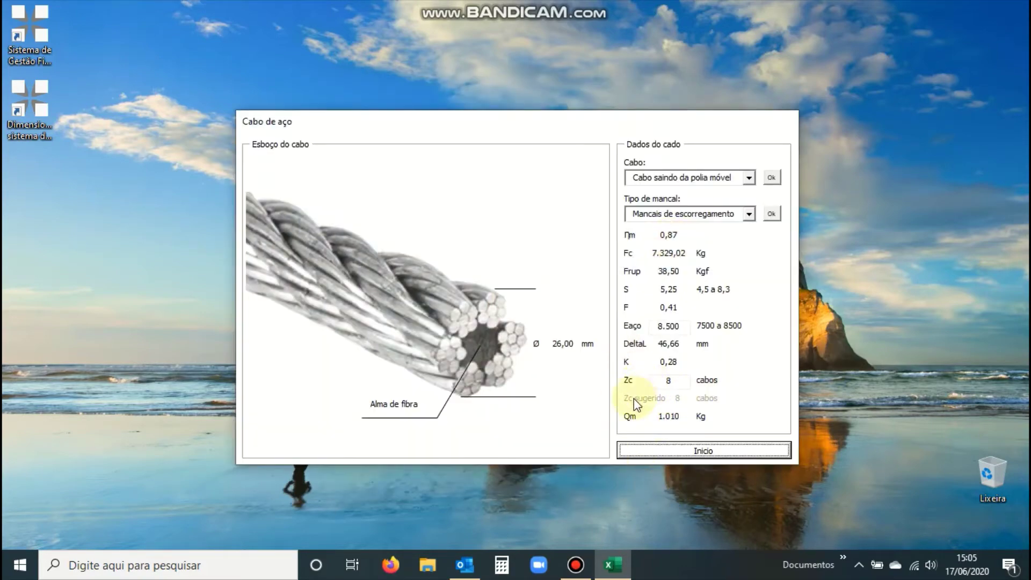
{"action": "left_click", "coordinate": [654, 452]}
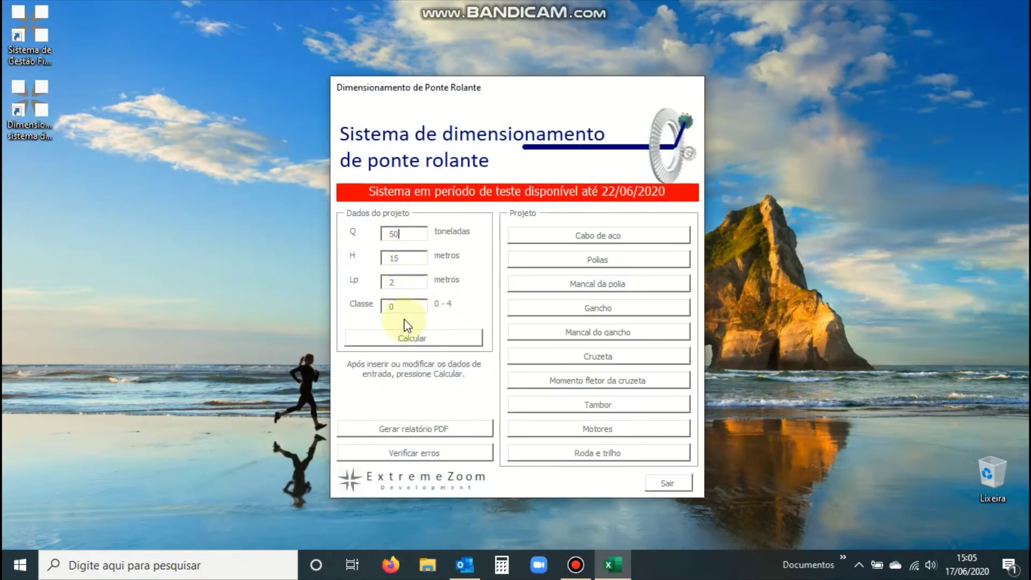
Set the number of cables Zc to 10 in the Cabo de aço data, confirm the change and return to the main form.
{"action": "left_click", "coordinate": [596, 242]}
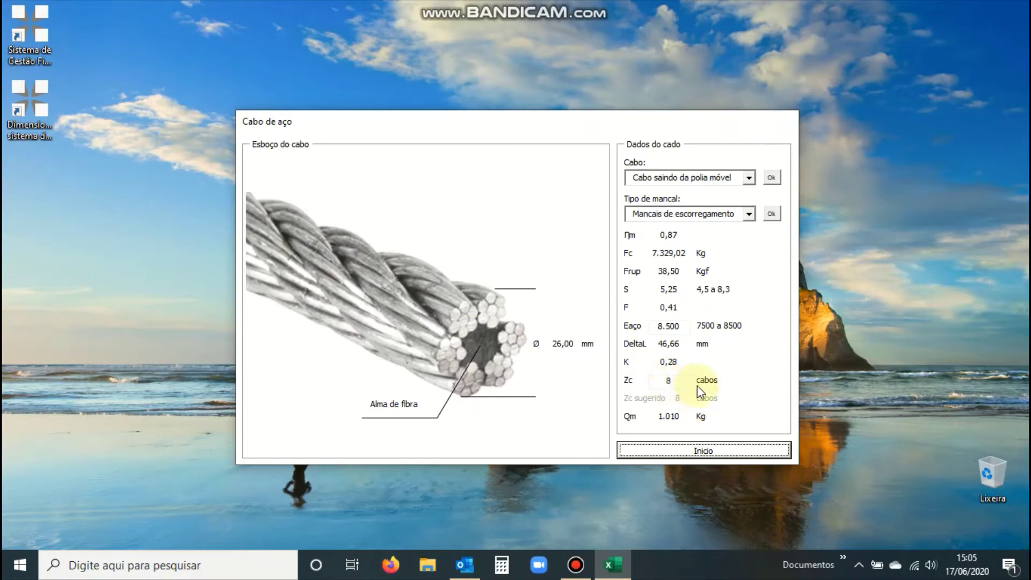
{"action": "left_click", "coordinate": [679, 381]}
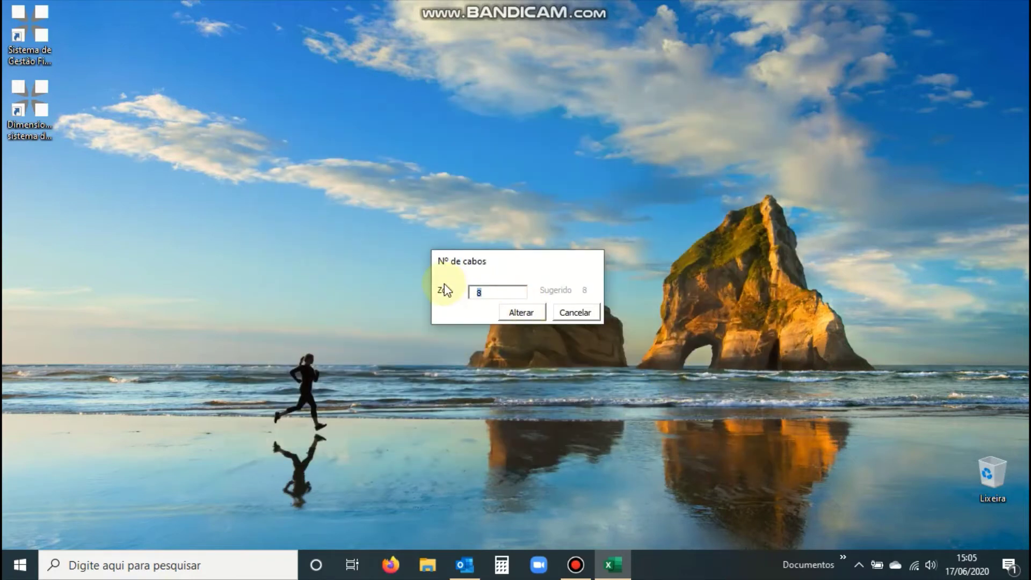
{"action": "type", "text": "10"}
{"action": "left_click", "coordinate": [518, 310]}
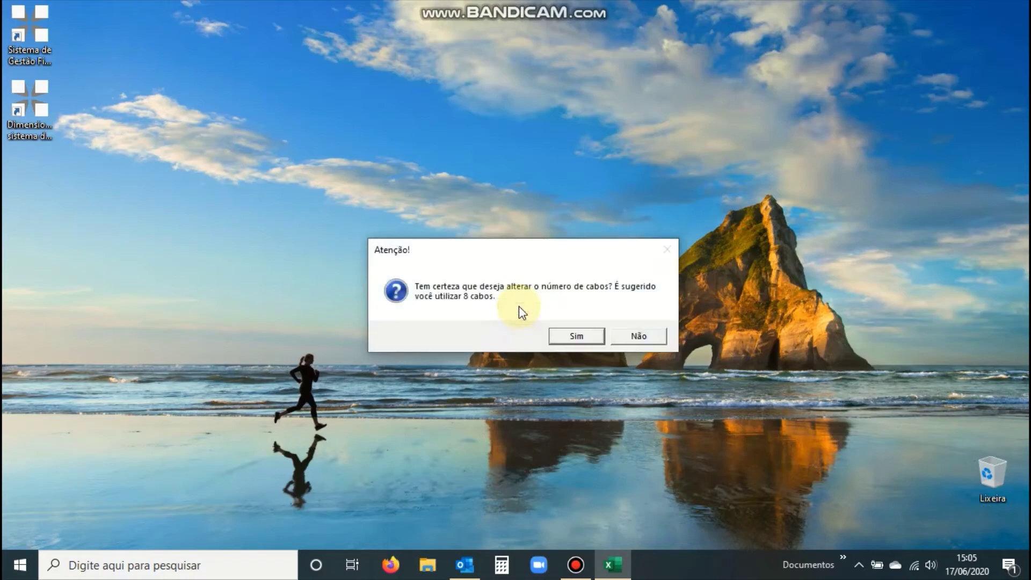
{"action": "left_click", "coordinate": [575, 337]}
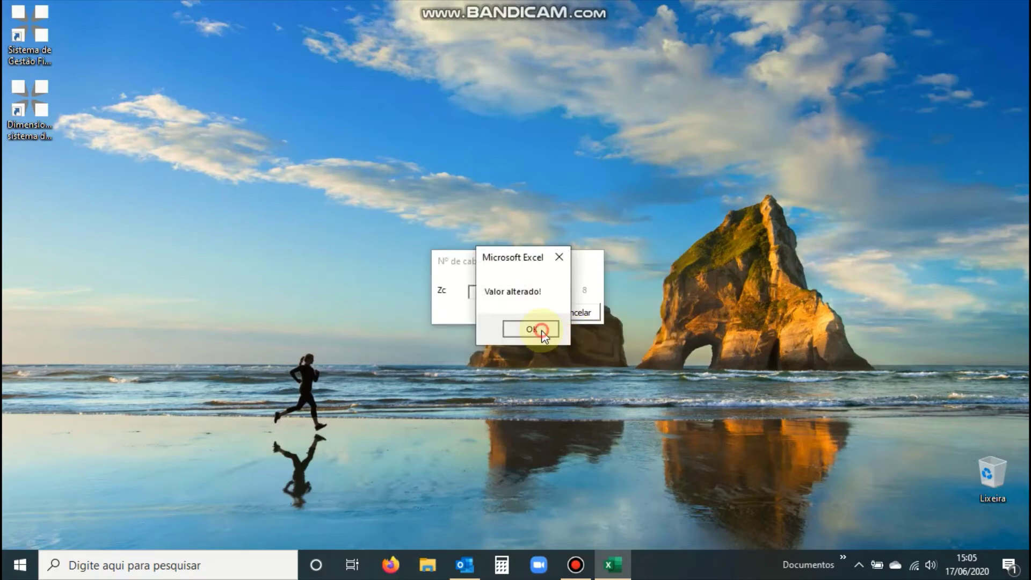
{"action": "left_click", "coordinate": [543, 334]}
{"action": "left_click", "coordinate": [686, 449]}
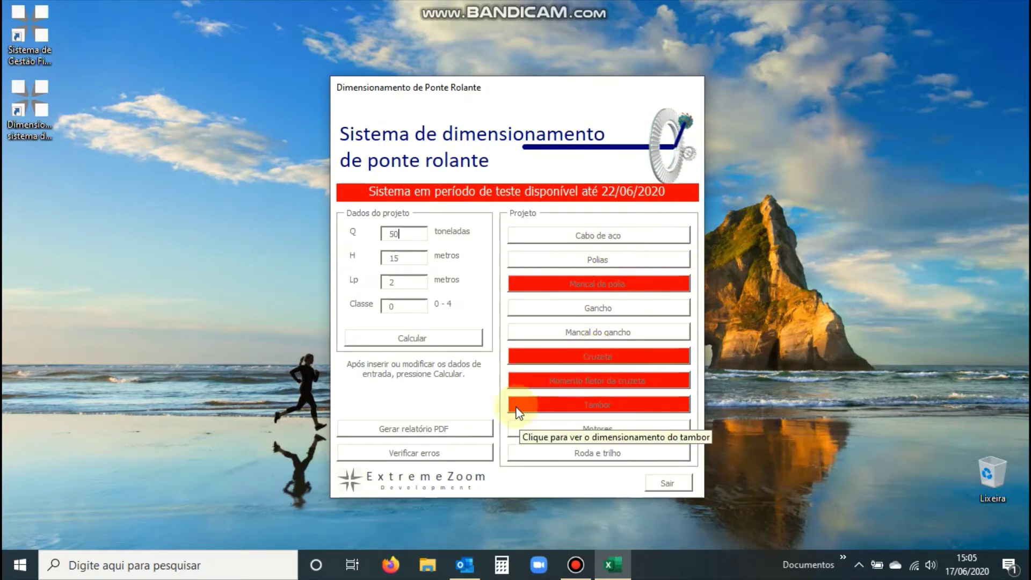
Generate the calculation error report, examine which dimensions violate their limits, and close the PDF.
{"action": "left_click", "coordinate": [473, 452]}
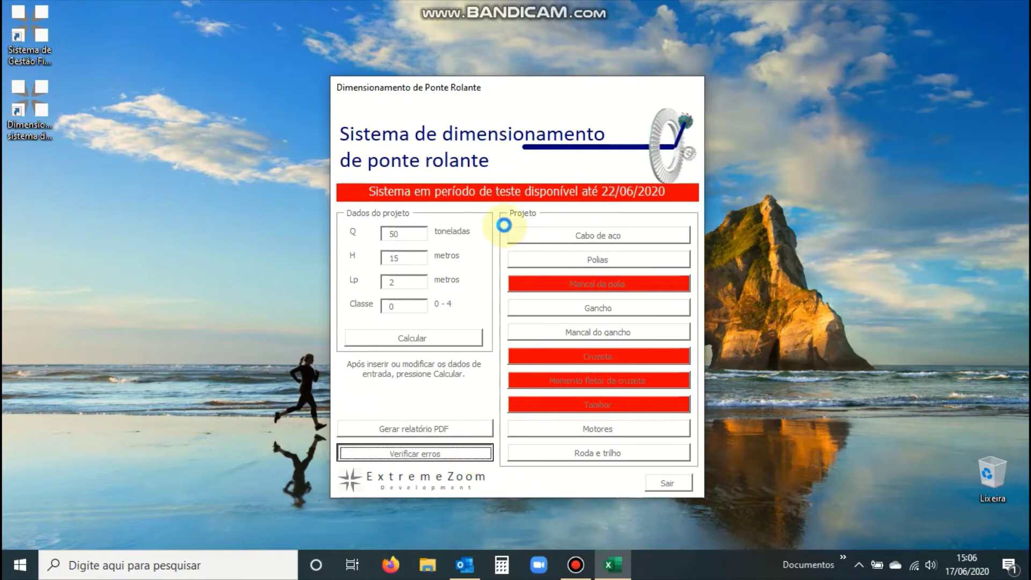
{"action": "left_click", "coordinate": [587, 332]}
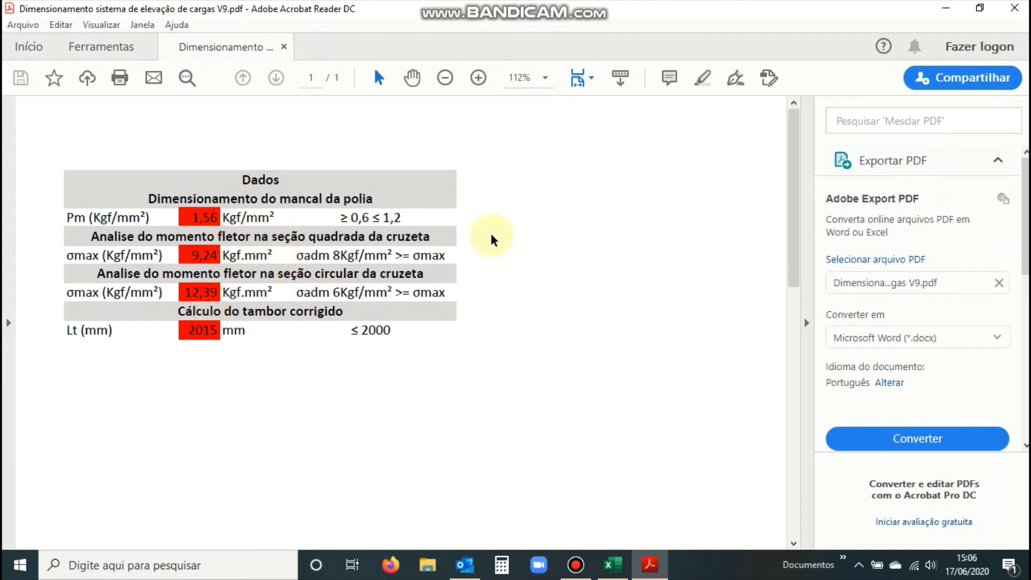
{"action": "left_click", "coordinate": [1014, 8]}
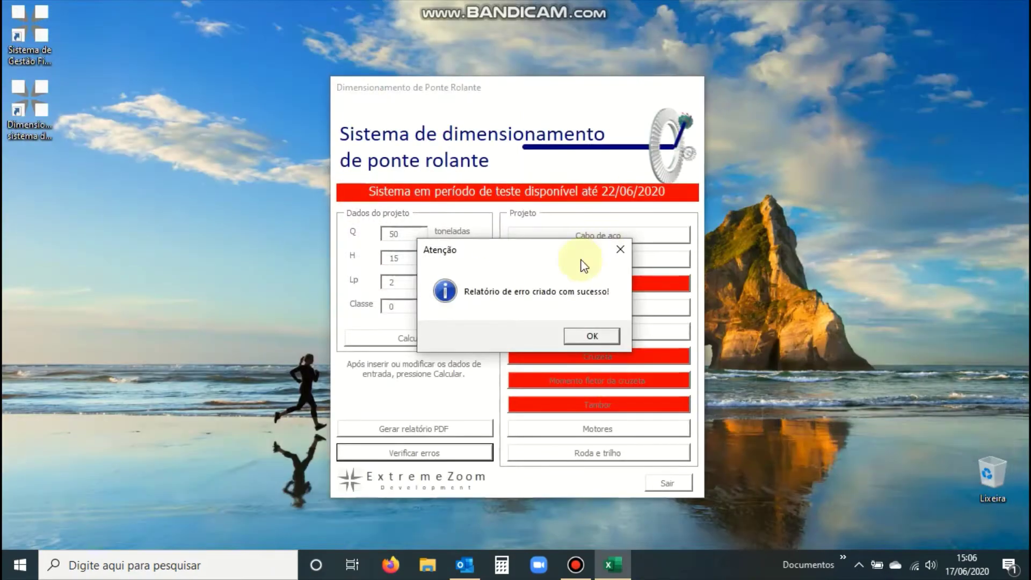
{"action": "left_click", "coordinate": [589, 336]}
Set the number of cables Zc to 8 in the Cabo de aço data, confirm the change and return to the main form.
{"action": "left_click", "coordinate": [612, 234]}
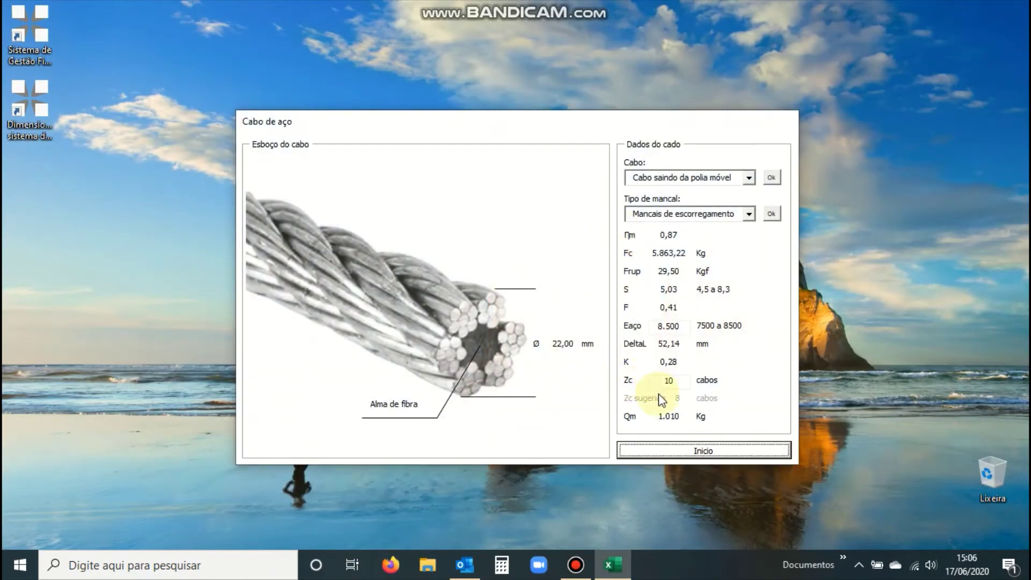
{"action": "left_click", "coordinate": [668, 380]}
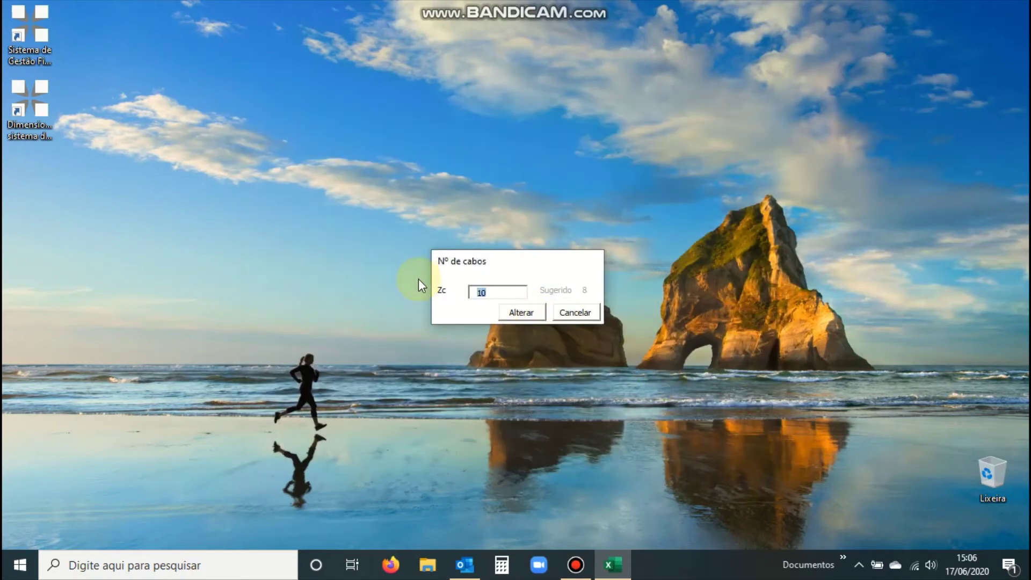
{"action": "type", "text": "8"}
{"action": "left_click", "coordinate": [519, 311]}
{"action": "left_click", "coordinate": [574, 335]}
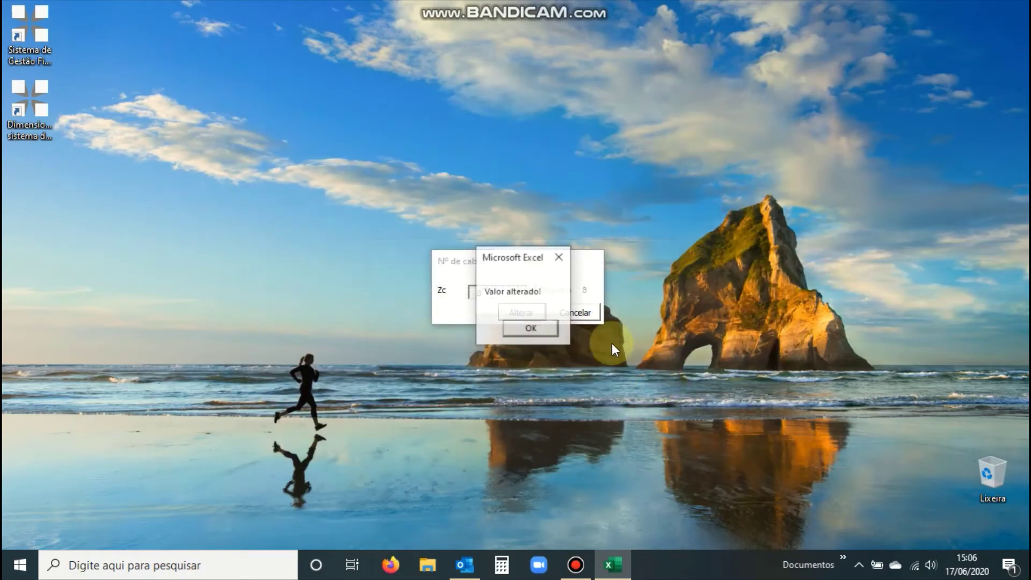
{"action": "left_click", "coordinate": [530, 328]}
{"action": "left_click", "coordinate": [716, 446]}
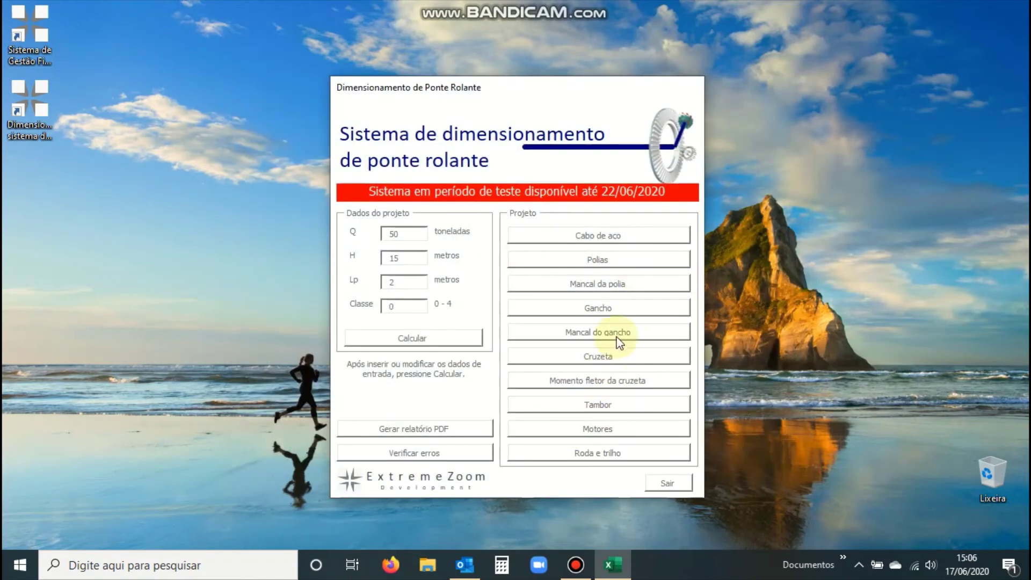
Review the Polias data with the passage pulley's material options, and the Mancal da polia data, returning to the main form.
{"action": "left_click", "coordinate": [651, 260]}
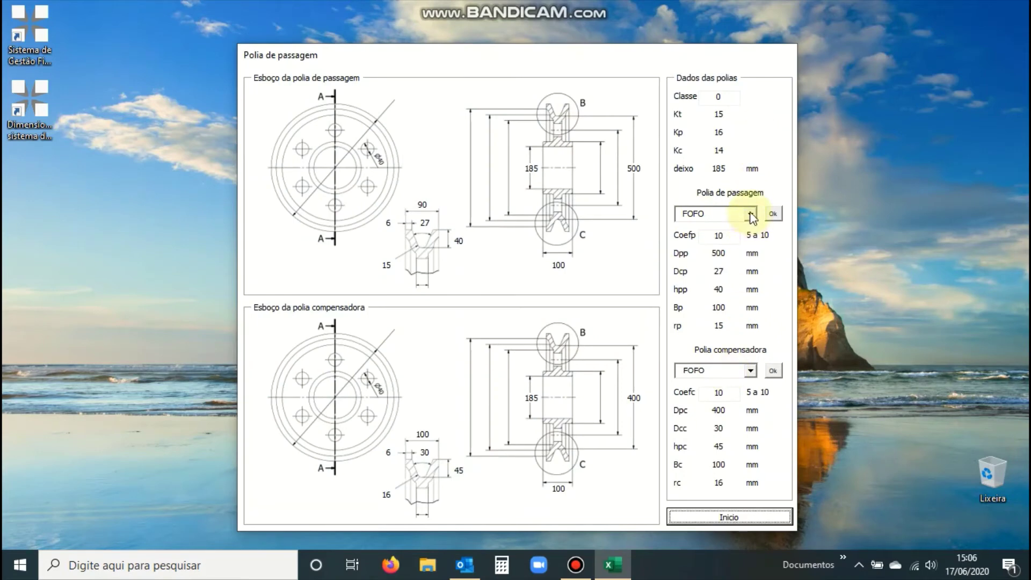
{"action": "left_click", "coordinate": [751, 216]}
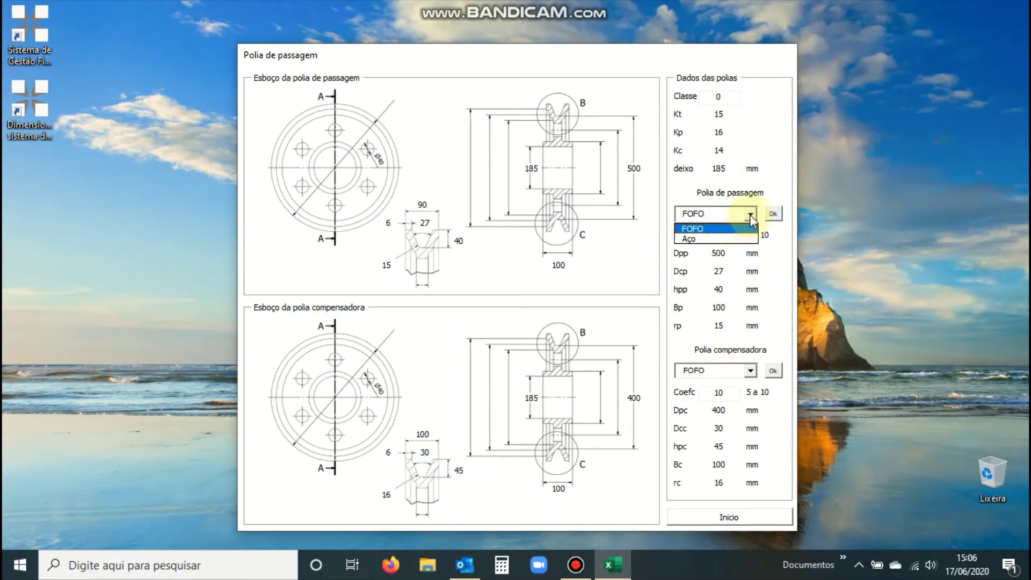
{"action": "left_click", "coordinate": [752, 217]}
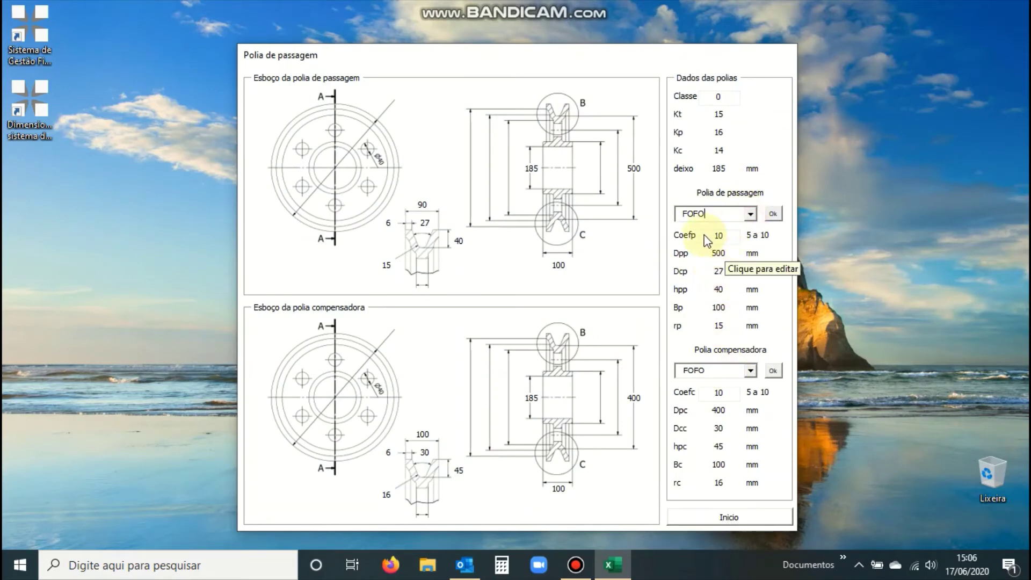
{"action": "left_click", "coordinate": [722, 517]}
{"action": "left_click", "coordinate": [612, 284]}
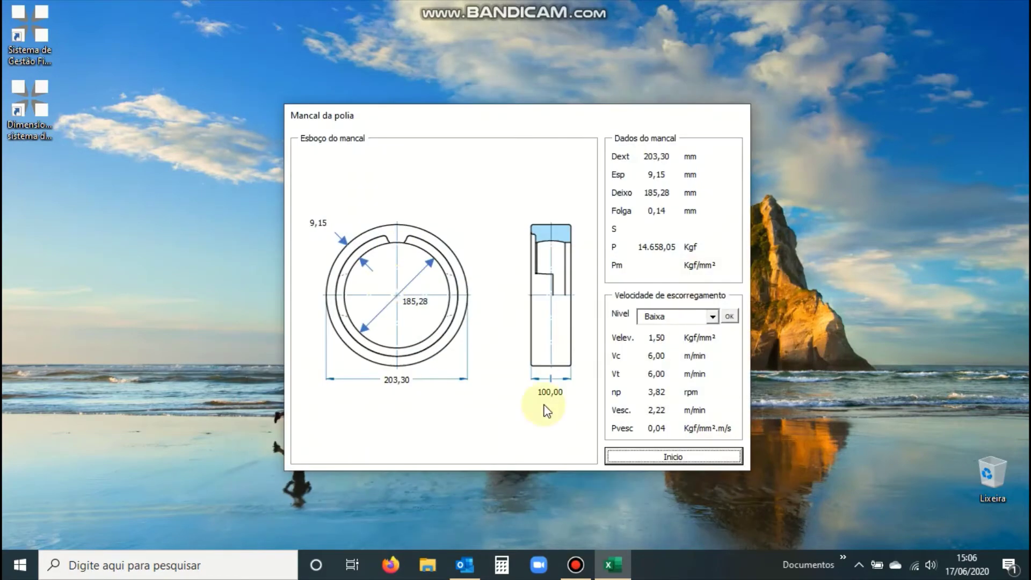
{"action": "left_click", "coordinate": [668, 457]}
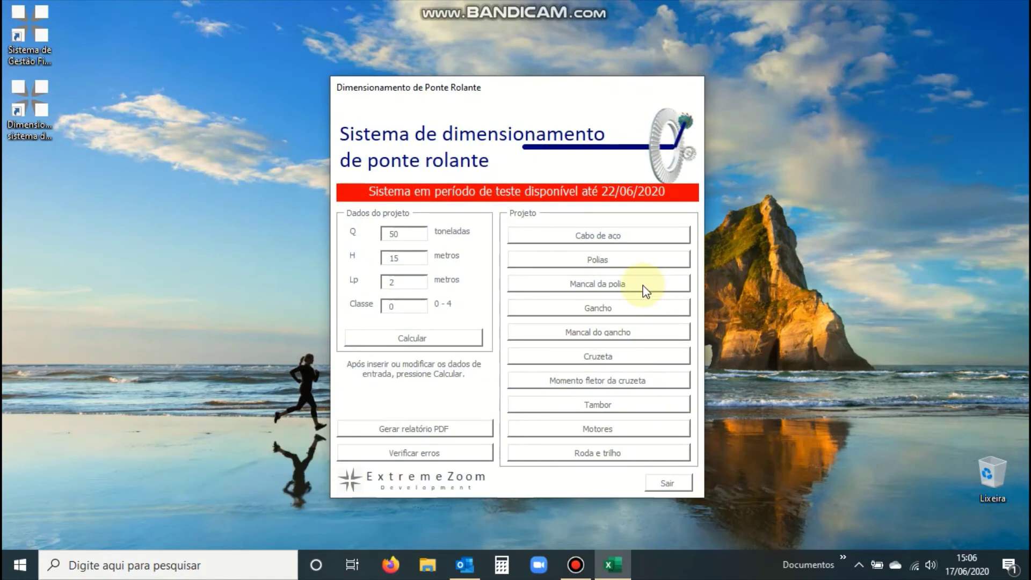
Review the Mancal da polia data and the Gancho sketch and data, returning to the main form after each.
{"action": "left_click", "coordinate": [643, 289]}
{"action": "left_click", "coordinate": [669, 454]}
{"action": "left_click", "coordinate": [602, 317]}
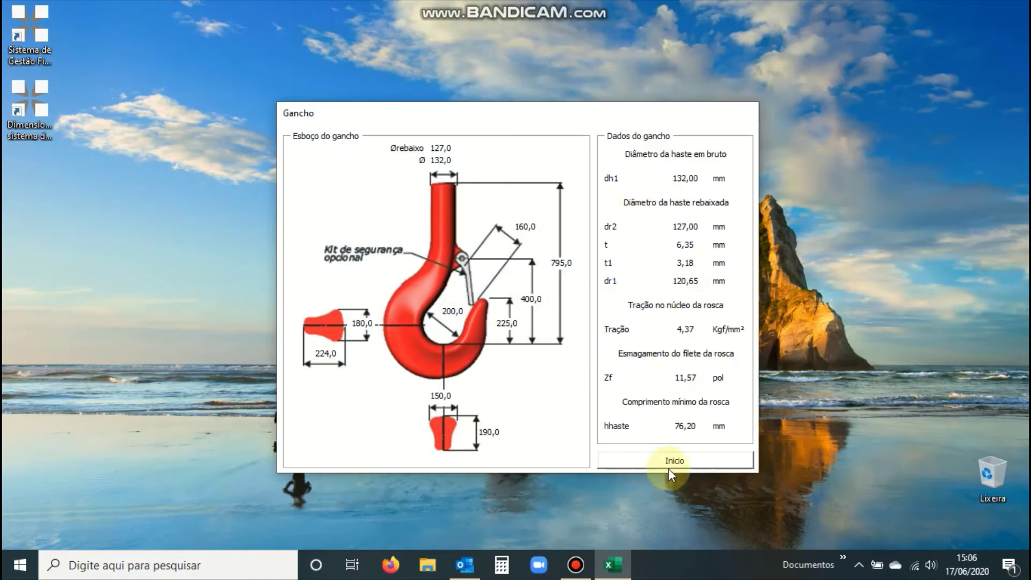
{"action": "left_click", "coordinate": [669, 468]}
Review the Mancal do gancho data and the Cruzeta dimensions with their coefficients, returning to the main form.
{"action": "left_click", "coordinate": [621, 334]}
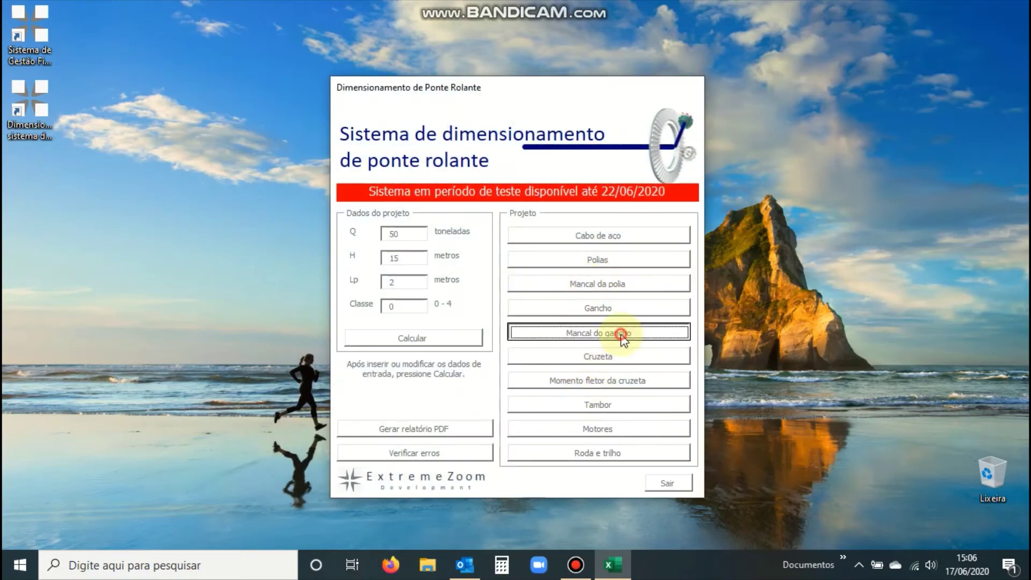
{"action": "left_click", "coordinate": [646, 379]}
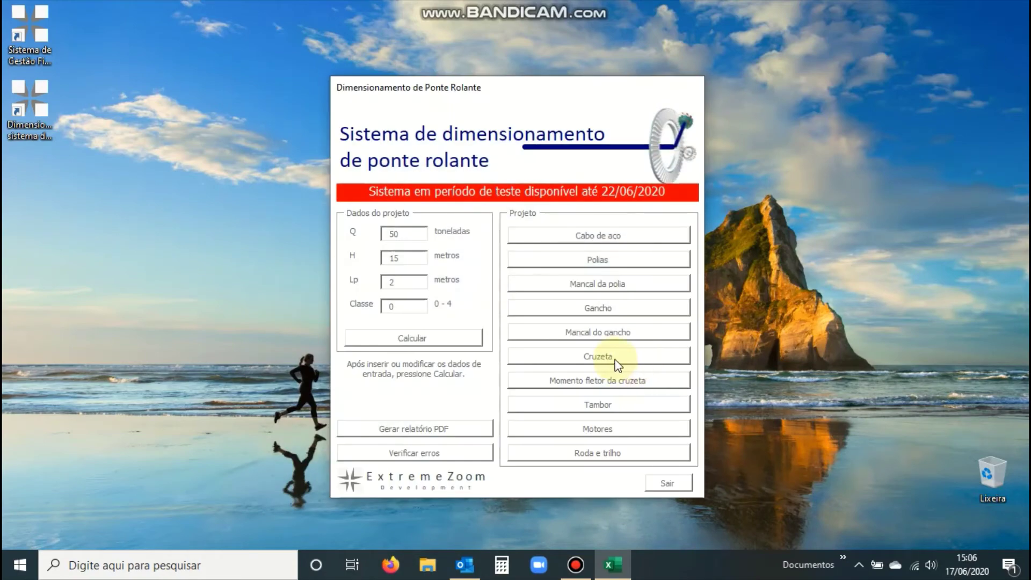
{"action": "left_click", "coordinate": [615, 357]}
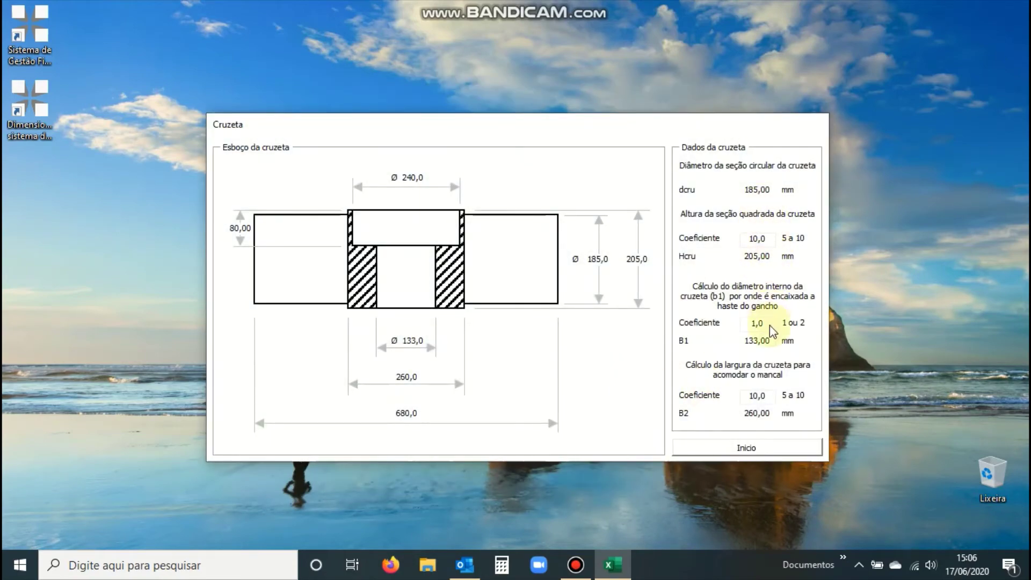
{"action": "left_click", "coordinate": [769, 449]}
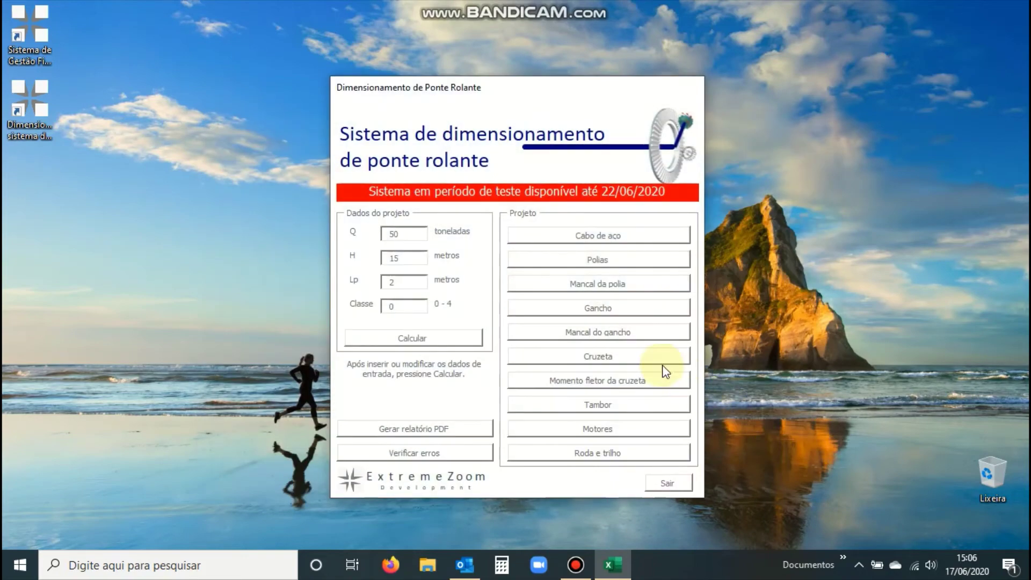
Examine the Momento fletor da cruzeta diagrams and the Tambor sketch and data, returning to the main form.
{"action": "left_click", "coordinate": [617, 380]}
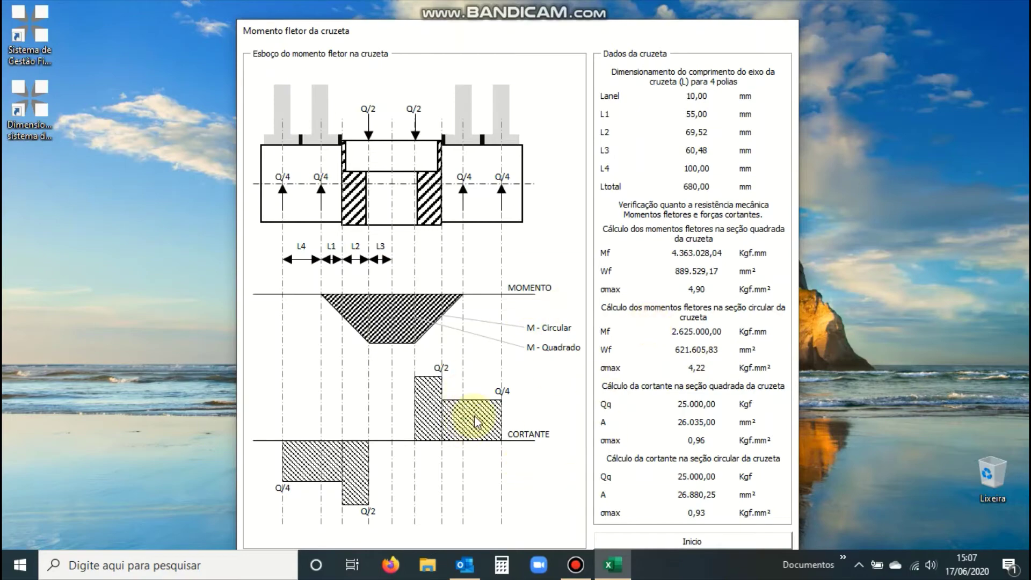
{"action": "left_click", "coordinate": [649, 540]}
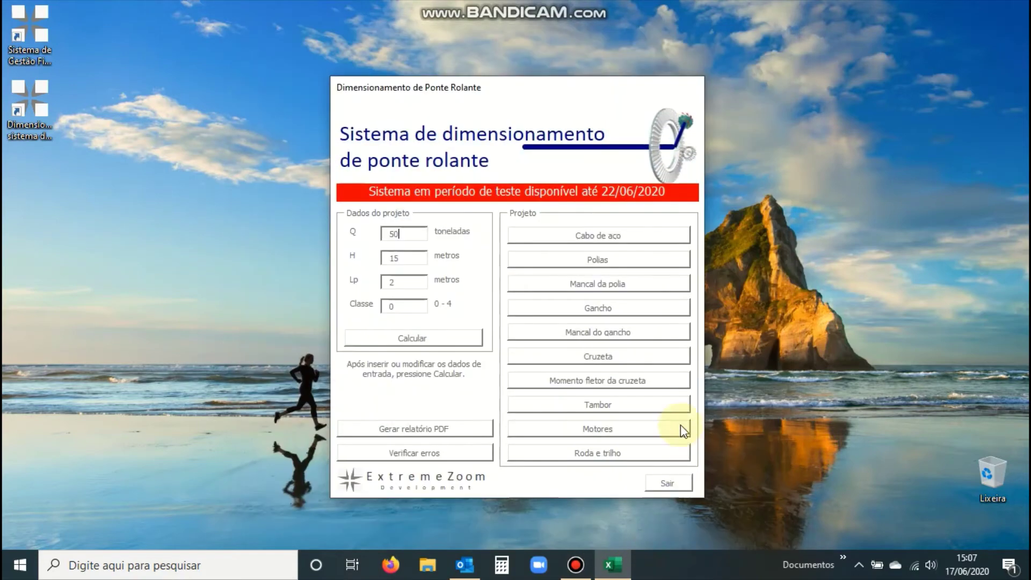
{"action": "left_click", "coordinate": [631, 405]}
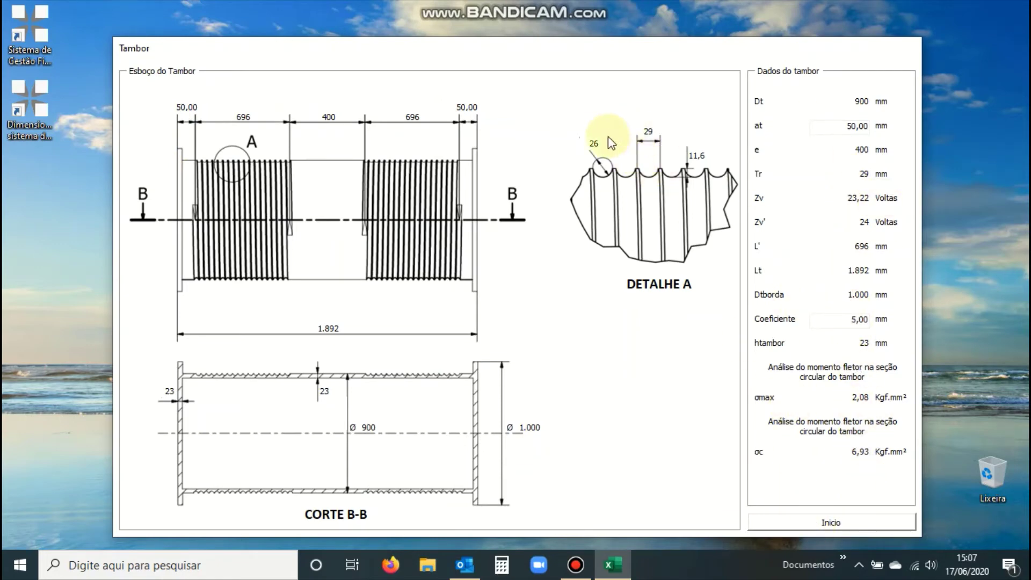
{"action": "left_click", "coordinate": [902, 519]}
Review the Motores data and the Roda e trilho dimensioning, returning to the main form.
{"action": "left_click", "coordinate": [610, 429]}
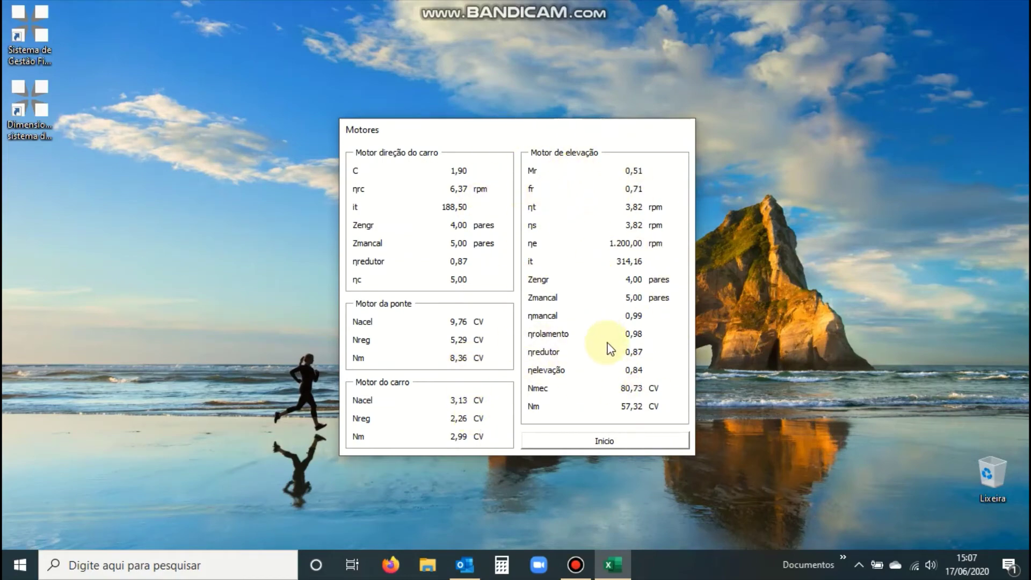
{"action": "left_click", "coordinate": [633, 439]}
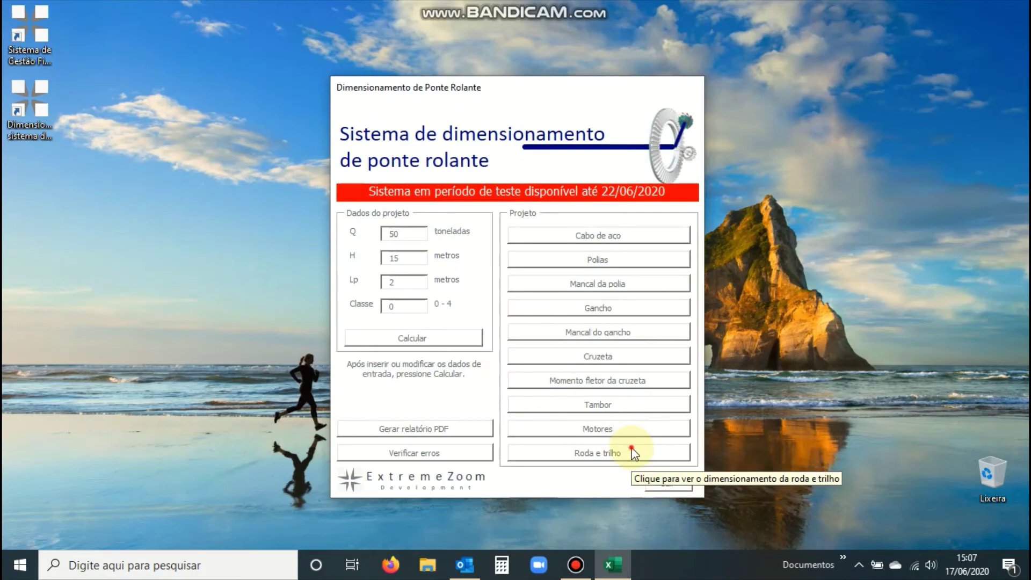
{"action": "left_click", "coordinate": [633, 451]}
{"action": "left_click", "coordinate": [570, 402]}
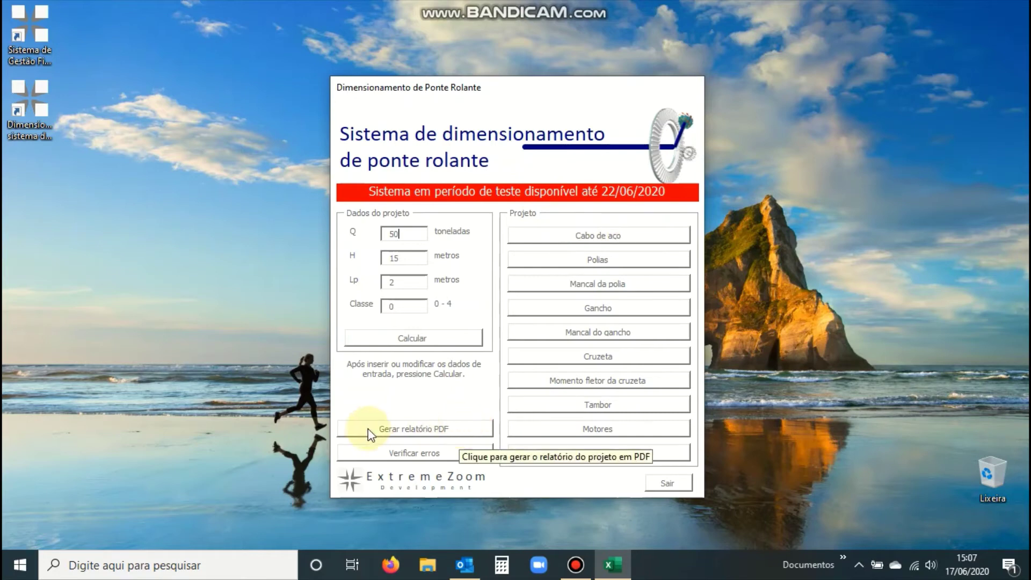
Generate the project's PDF report and collapse the PDF viewer's tools pane to widen the page.
{"action": "left_click", "coordinate": [431, 430]}
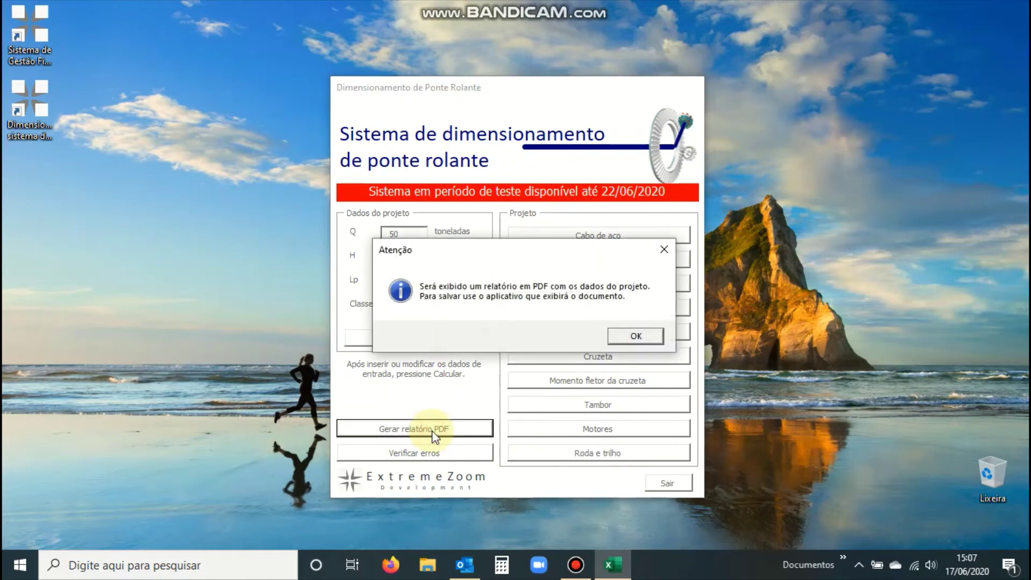
{"action": "left_click", "coordinate": [656, 335]}
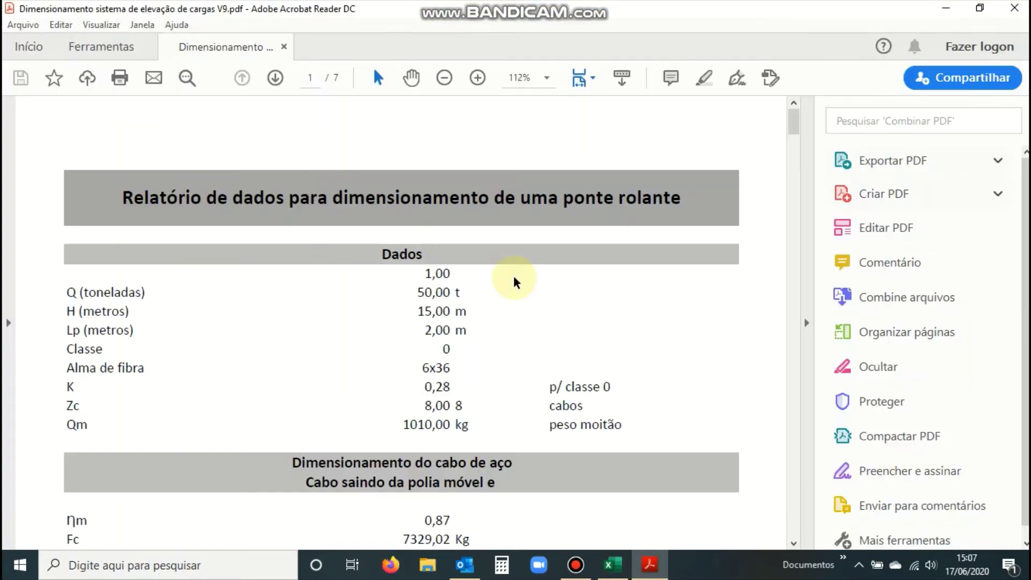
{"action": "left_click", "coordinate": [807, 323]}
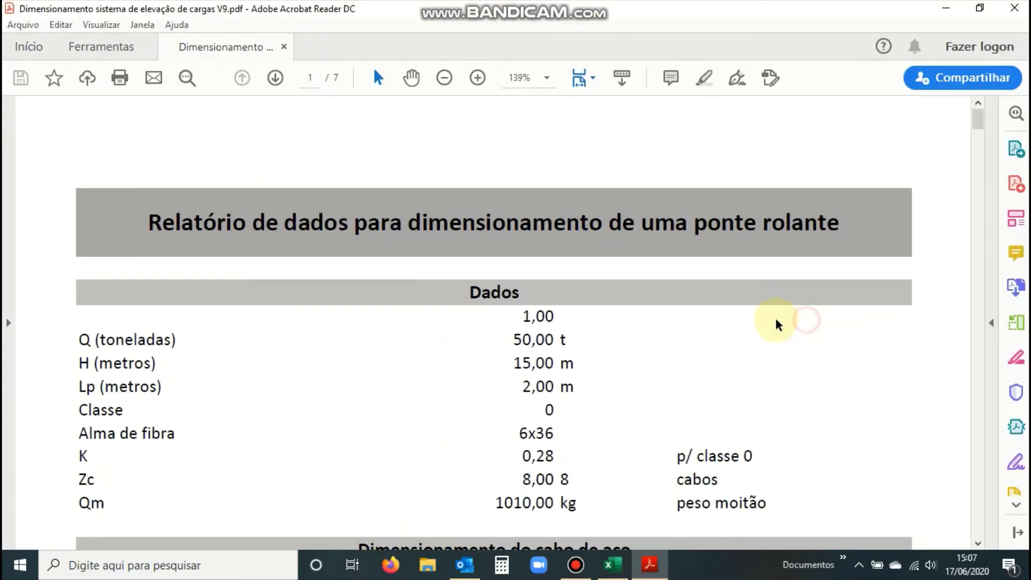
Read through the project report from the input data to the motor results, close the PDF and return to the main form.
{"action": "scroll", "coordinate": [797, 322], "scroll_direction": "down", "scroll_amount": 2}
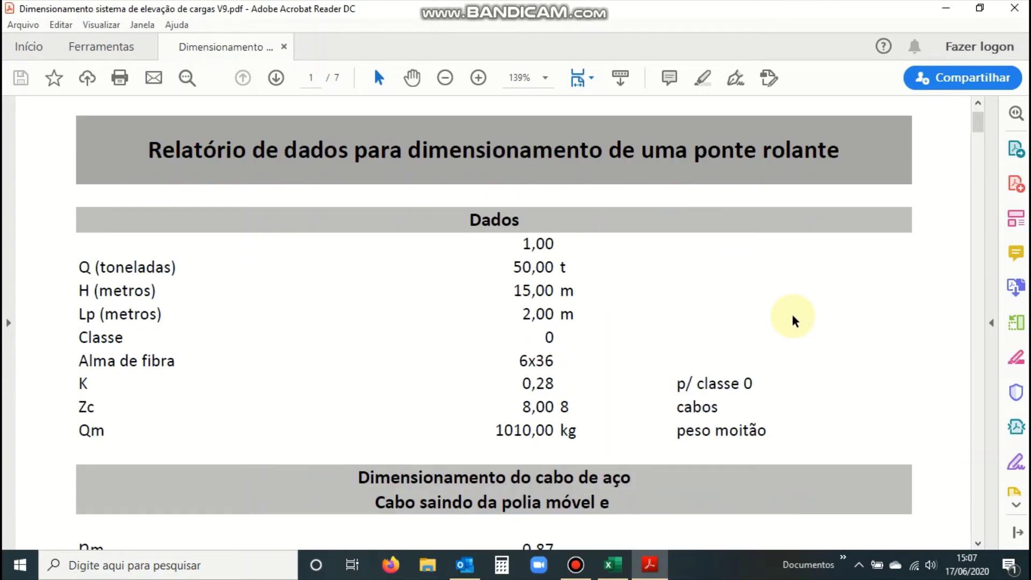
{"action": "scroll", "coordinate": [783, 292], "scroll_direction": "up", "scroll_amount": 2}
{"action": "scroll", "coordinate": [589, 283], "scroll_direction": "down", "scroll_amount": 4}
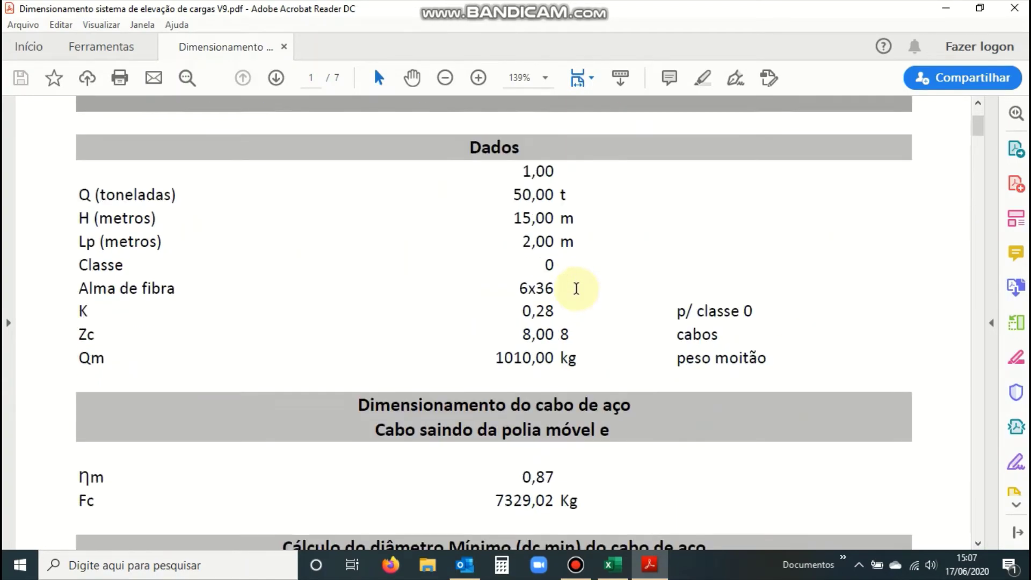
{"action": "scroll", "coordinate": [576, 288], "scroll_direction": "down", "scroll_amount": 19}
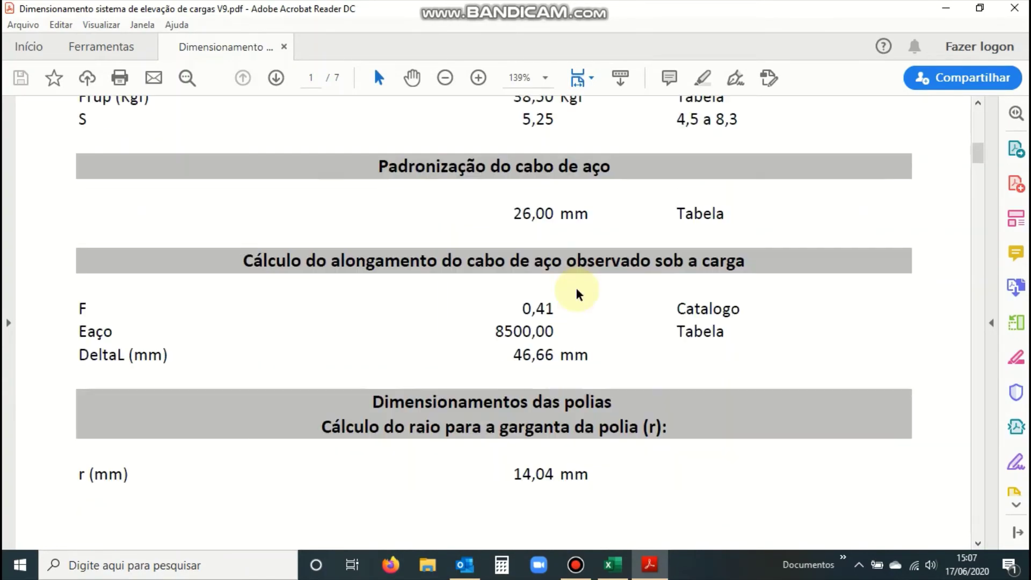
{"action": "scroll", "coordinate": [577, 292], "scroll_direction": "down", "scroll_amount": 20}
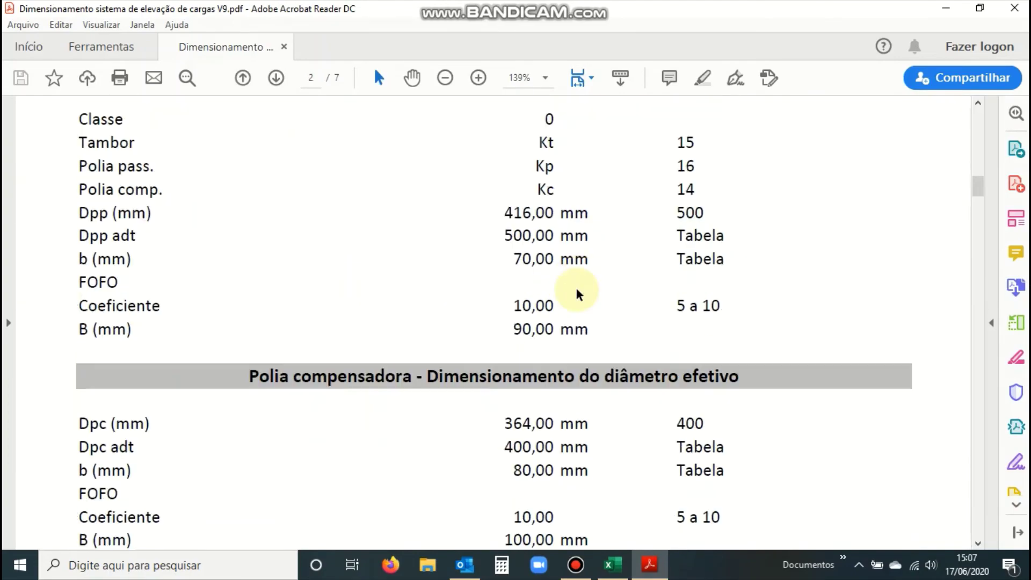
{"action": "scroll", "coordinate": [577, 293], "scroll_direction": "down", "scroll_amount": 20}
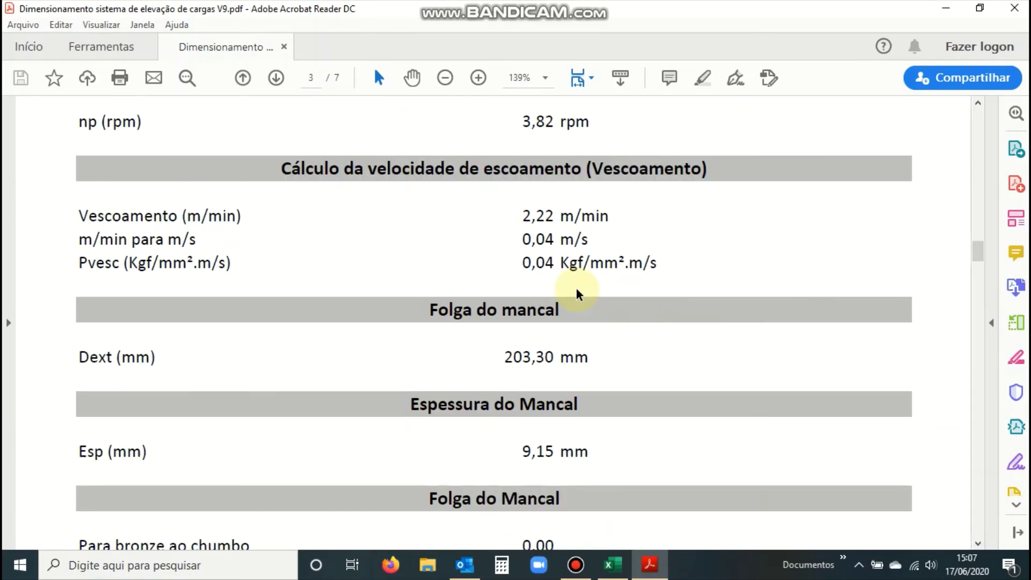
{"action": "scroll", "coordinate": [577, 293], "scroll_direction": "down", "scroll_amount": 18}
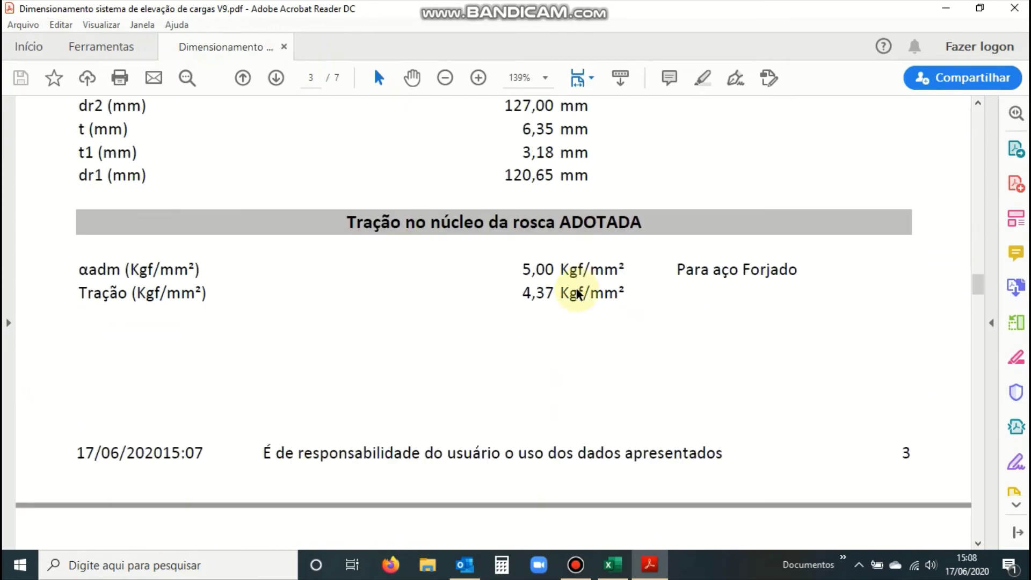
{"action": "scroll", "coordinate": [577, 293], "scroll_direction": "down", "scroll_amount": 20}
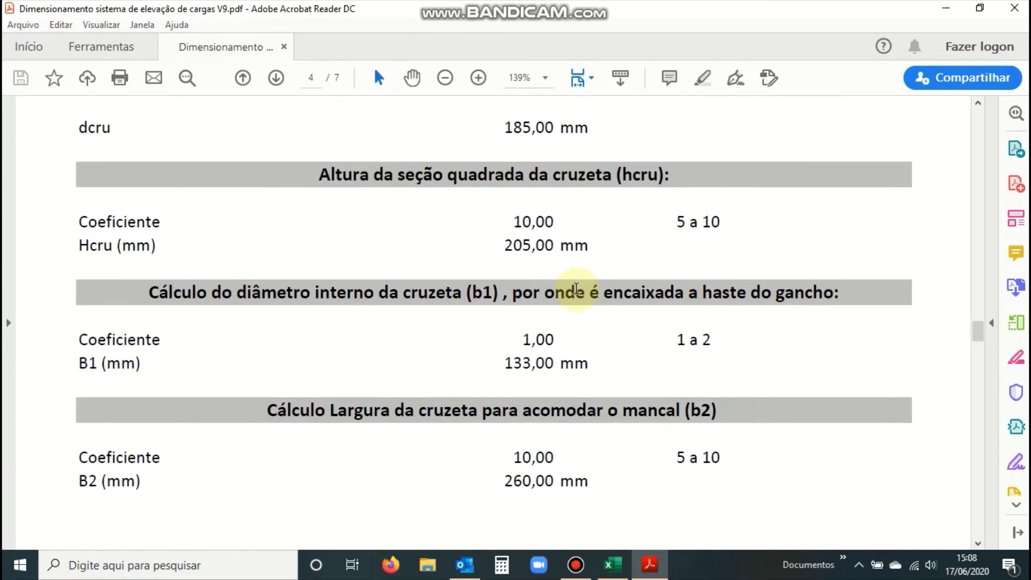
{"action": "left_click_drag", "start_coordinate": [978, 334], "coordinate": [978, 509]}
{"action": "left_click", "coordinate": [1016, 10]}
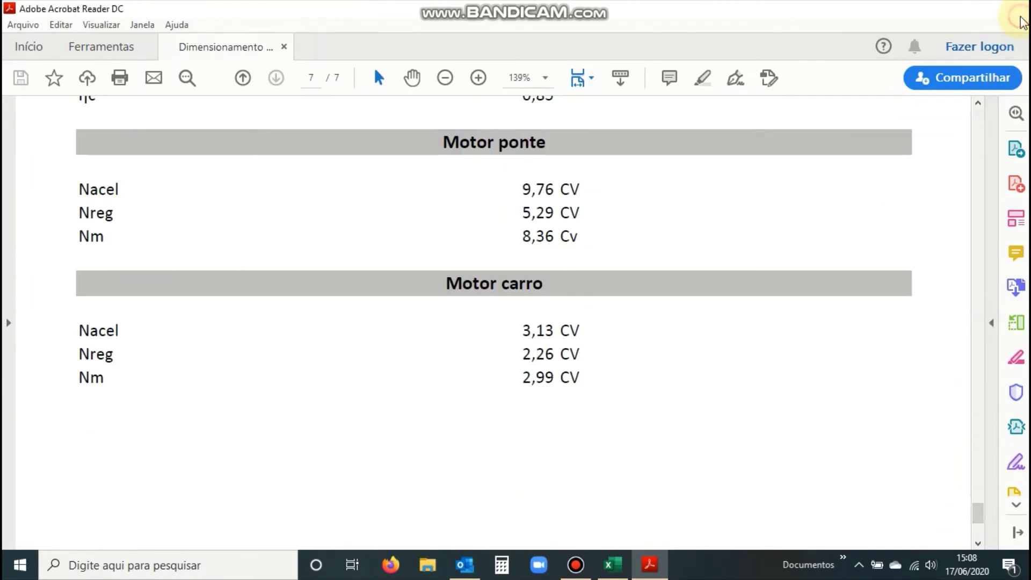
{"action": "left_click", "coordinate": [595, 335]}
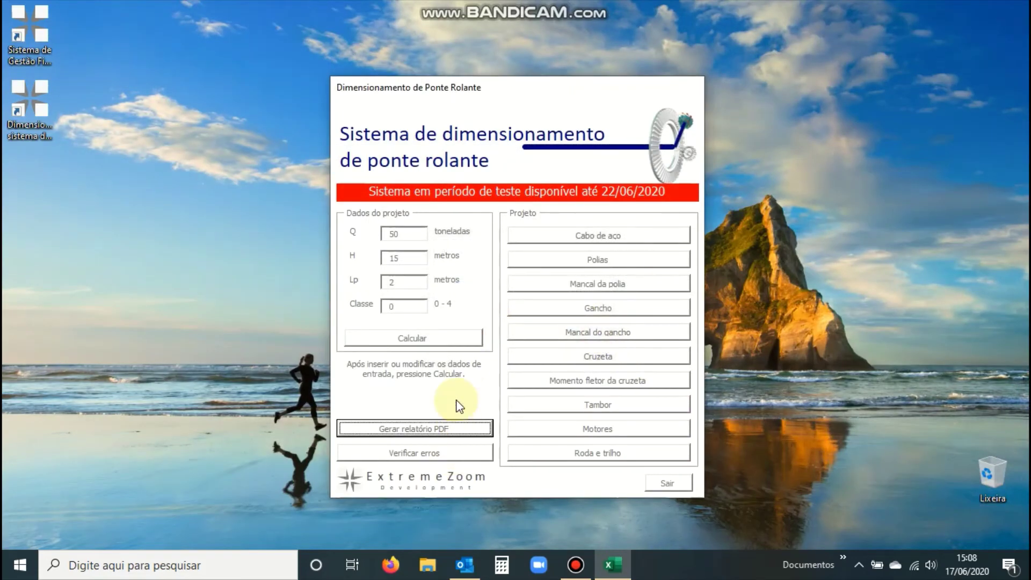
Check the project for calculation errors and dismiss the notification.
{"action": "left_click", "coordinate": [479, 455]}
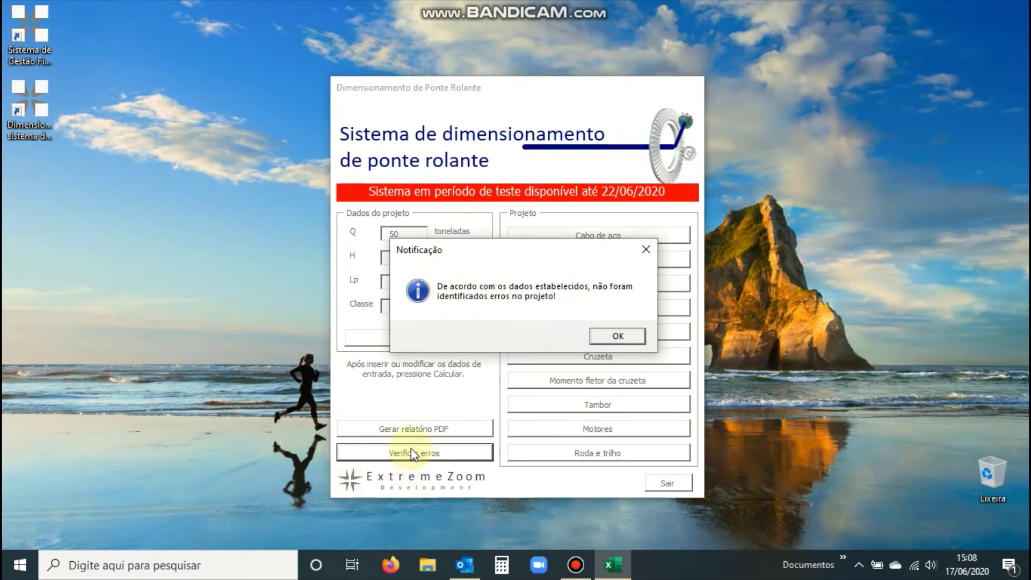
{"action": "left_click", "coordinate": [635, 342]}
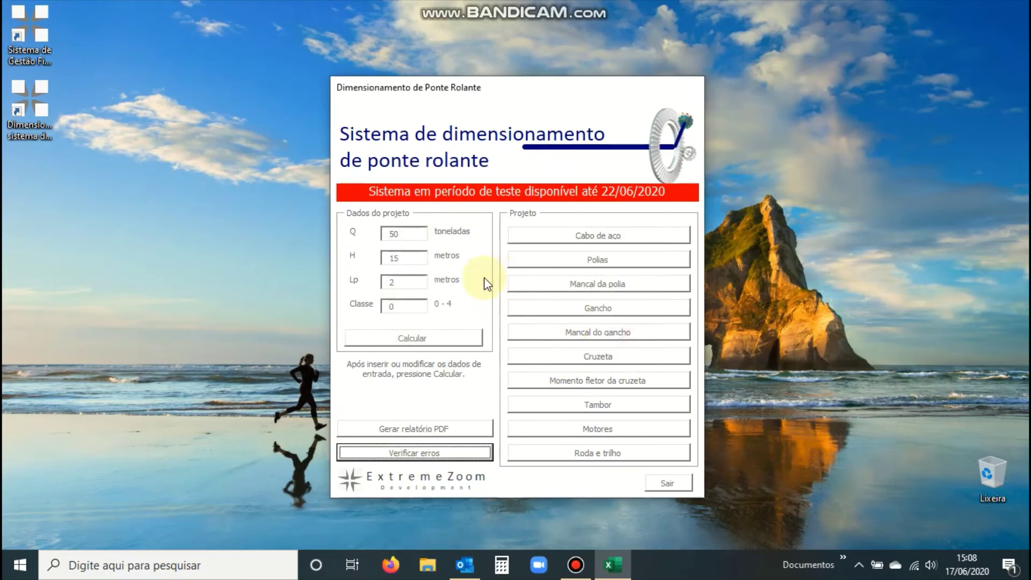
Set the project's Classe to 4 and recalculate.
{"action": "left_click", "coordinate": [414, 258]}
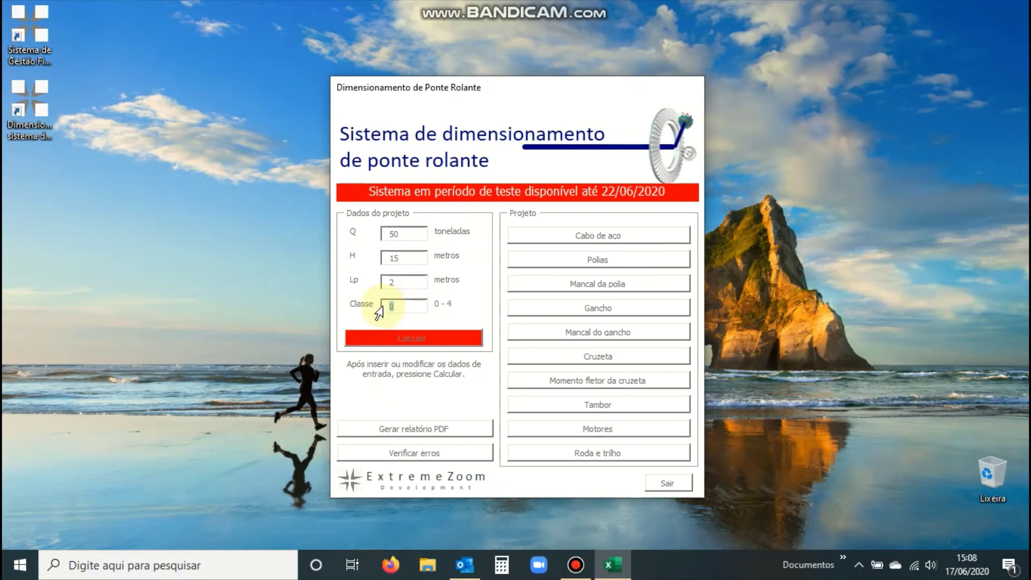
{"action": "left_click", "coordinate": [464, 342]}
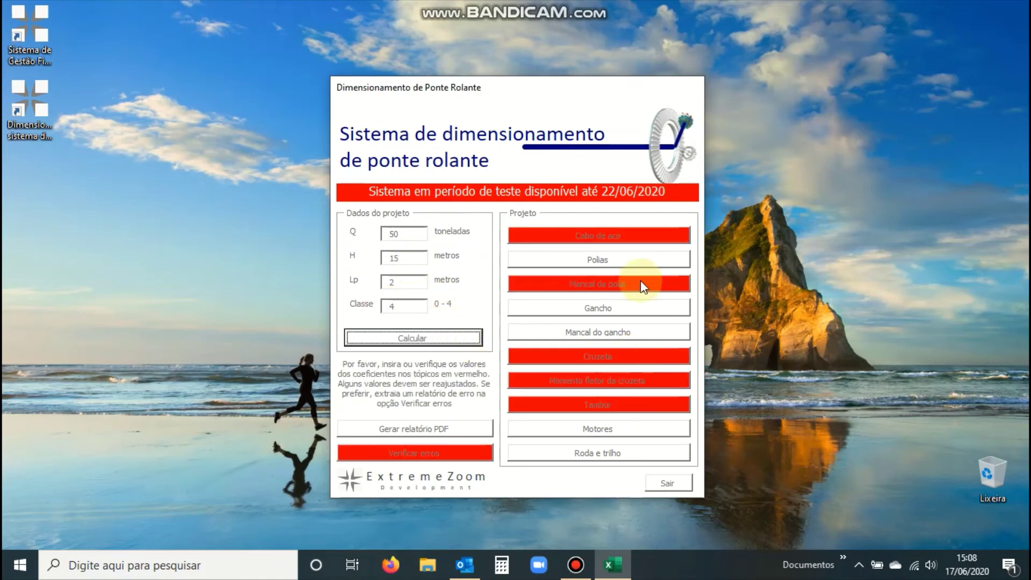
Generate the error report for the class 4 project, examine the values outside their limits, and close the PDF.
{"action": "left_click", "coordinate": [483, 453]}
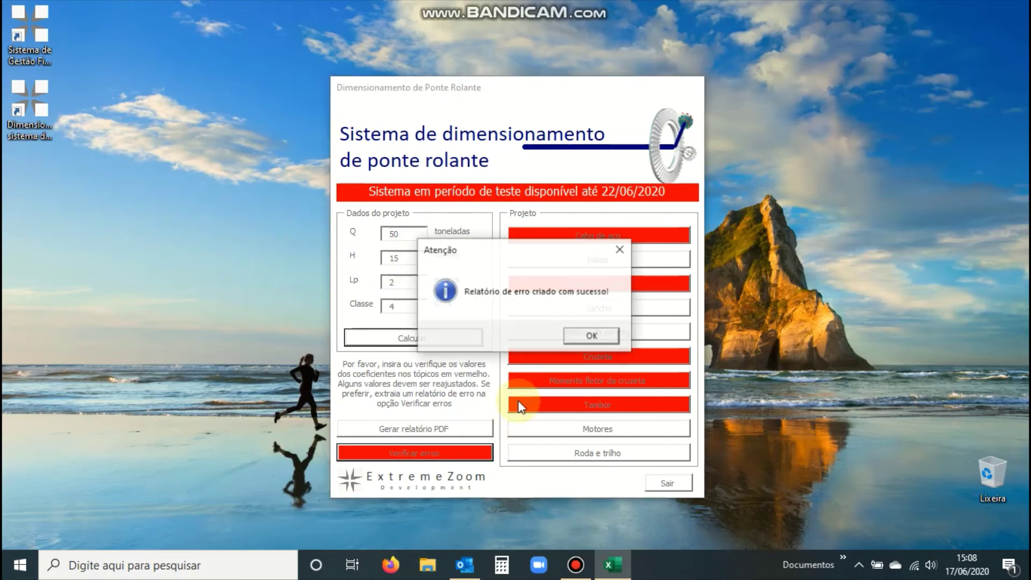
{"action": "left_click", "coordinate": [591, 337]}
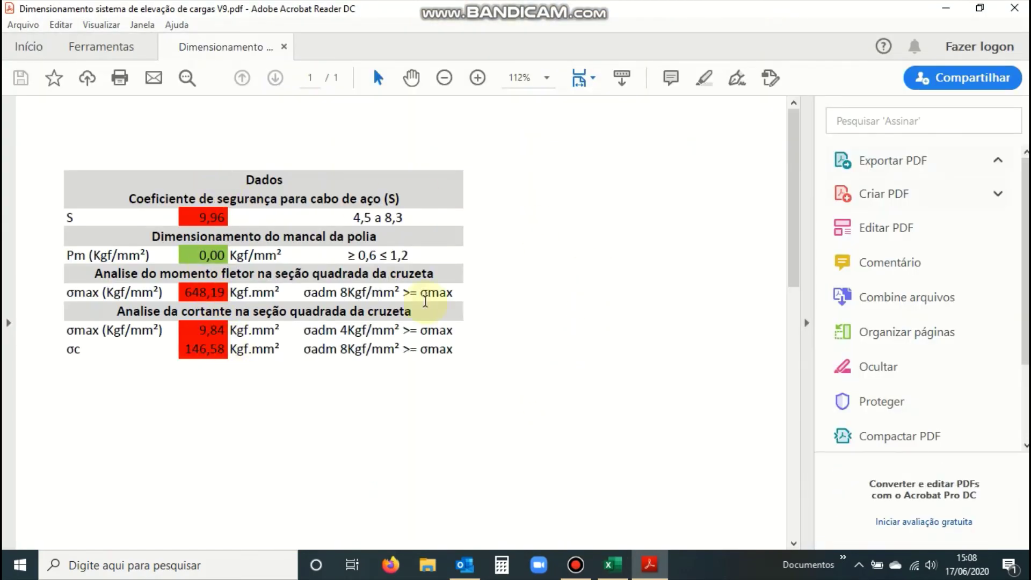
{"action": "left_click", "coordinate": [1008, 4]}
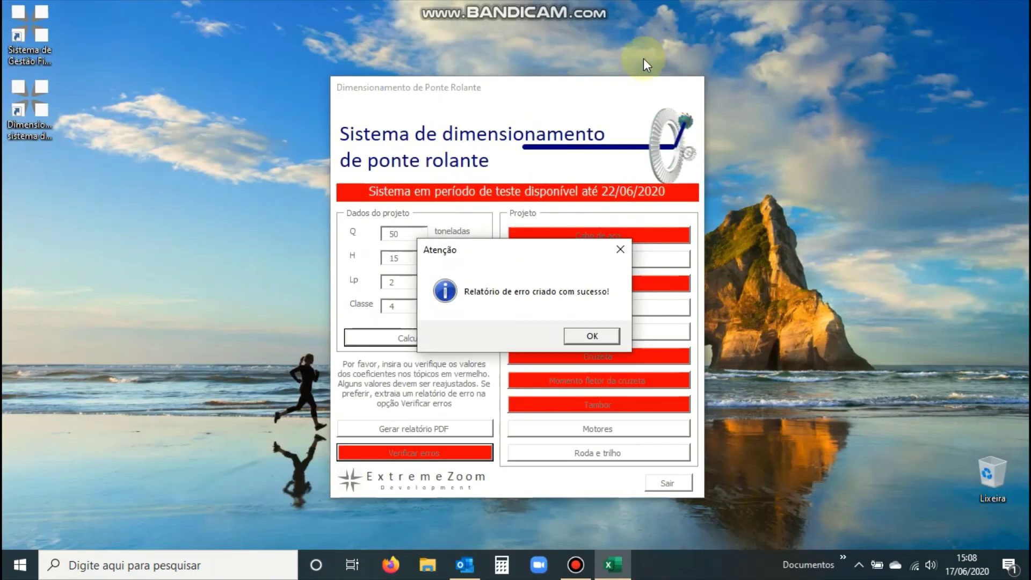
{"action": "left_click", "coordinate": [591, 333]}
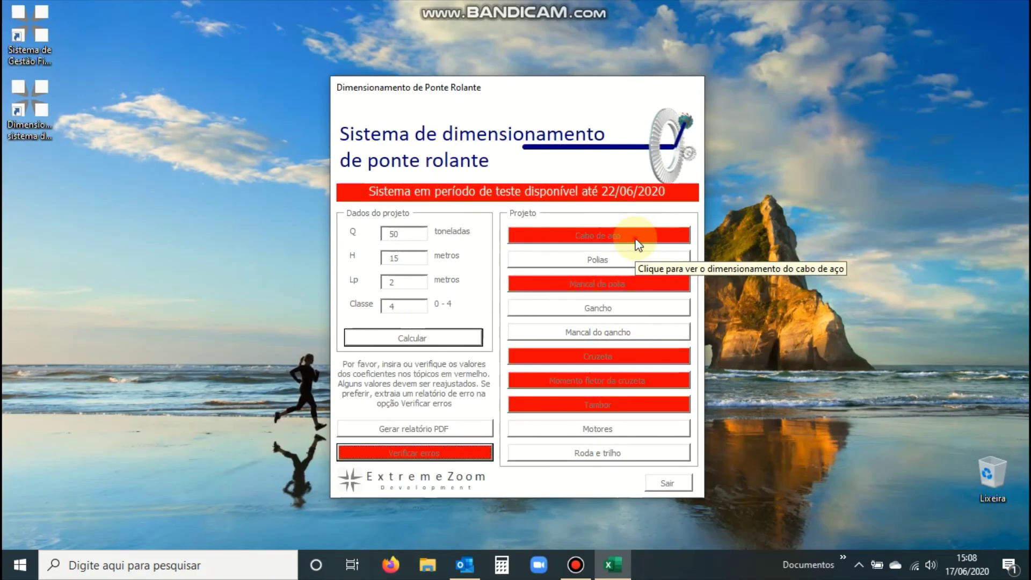
Review the flagged Cabo de aço, Mancal da polia (including its sliding speed levels) and Cruzeta data, returning to the main form.
{"action": "left_click", "coordinate": [636, 240]}
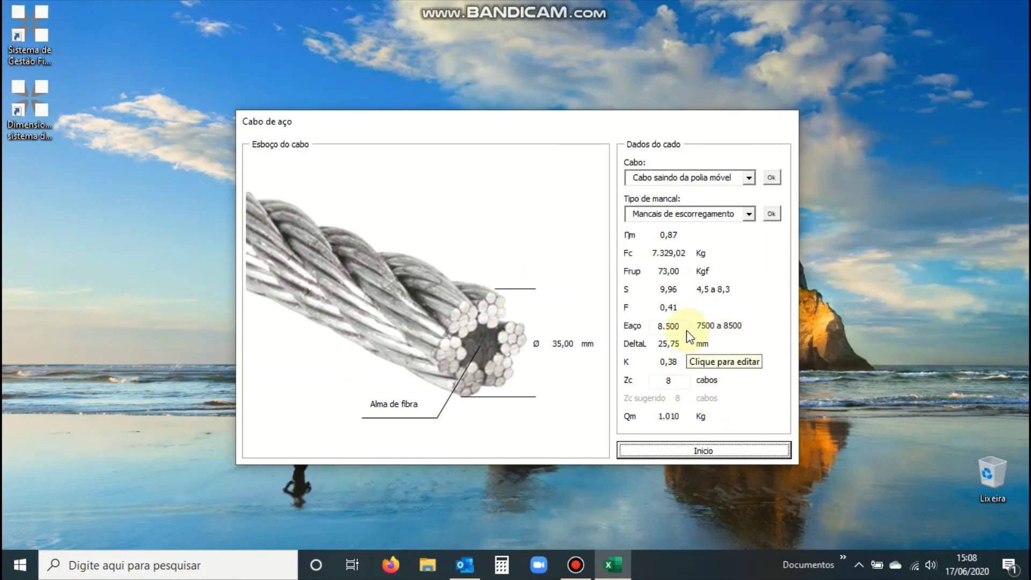
{"action": "left_click", "coordinate": [706, 448]}
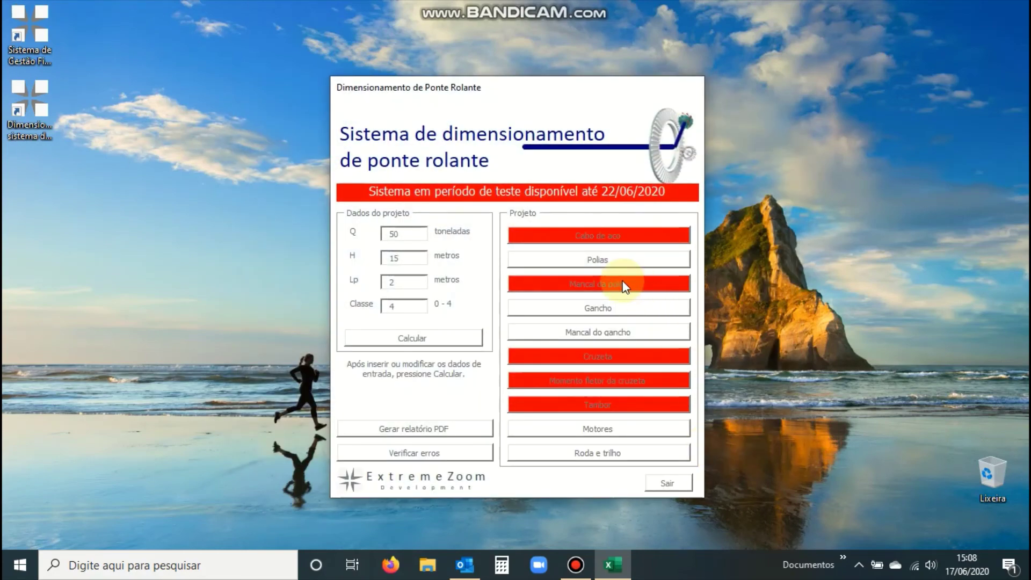
{"action": "left_click", "coordinate": [624, 285]}
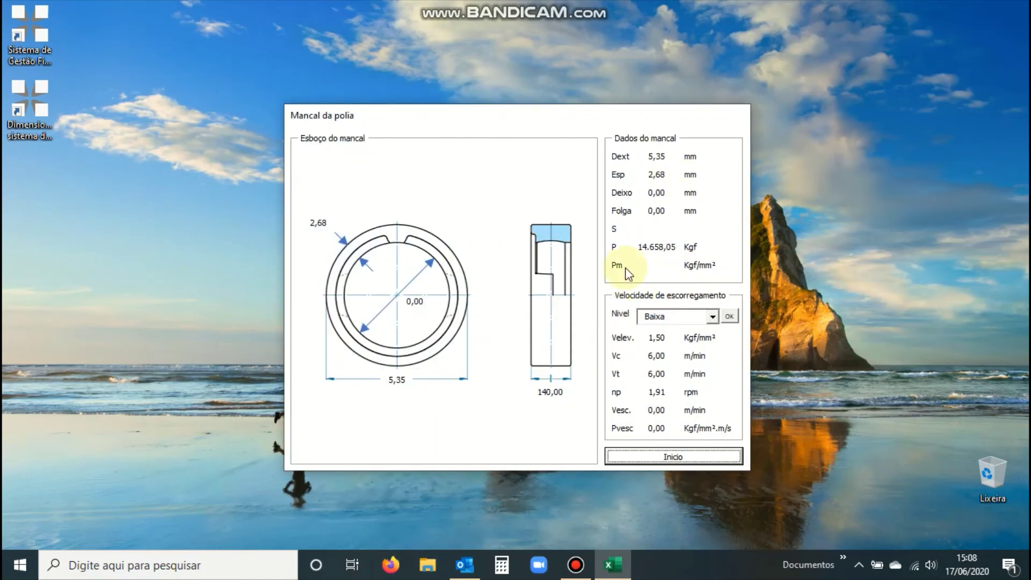
{"action": "left_click", "coordinate": [713, 316]}
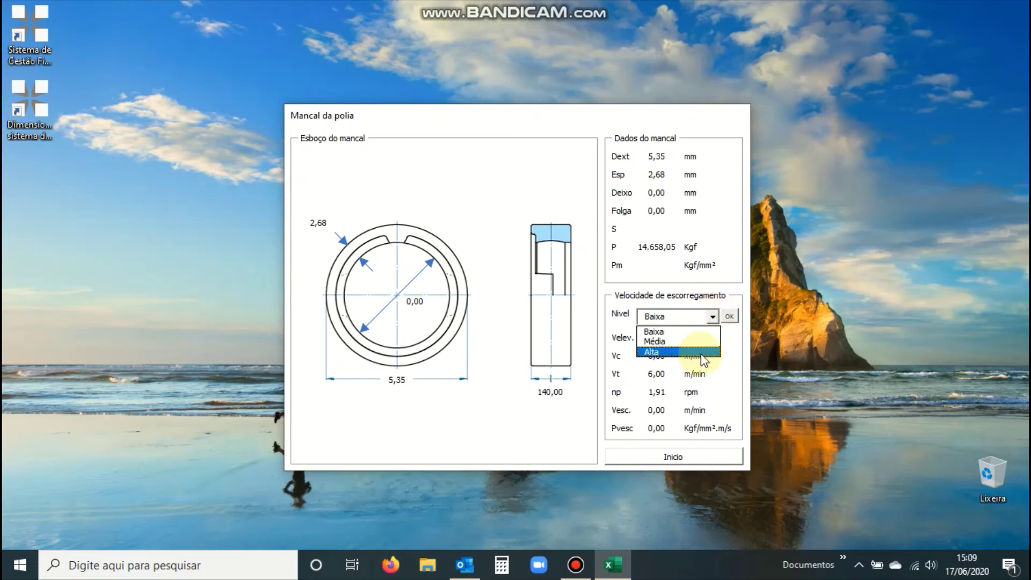
{"action": "left_click", "coordinate": [695, 457]}
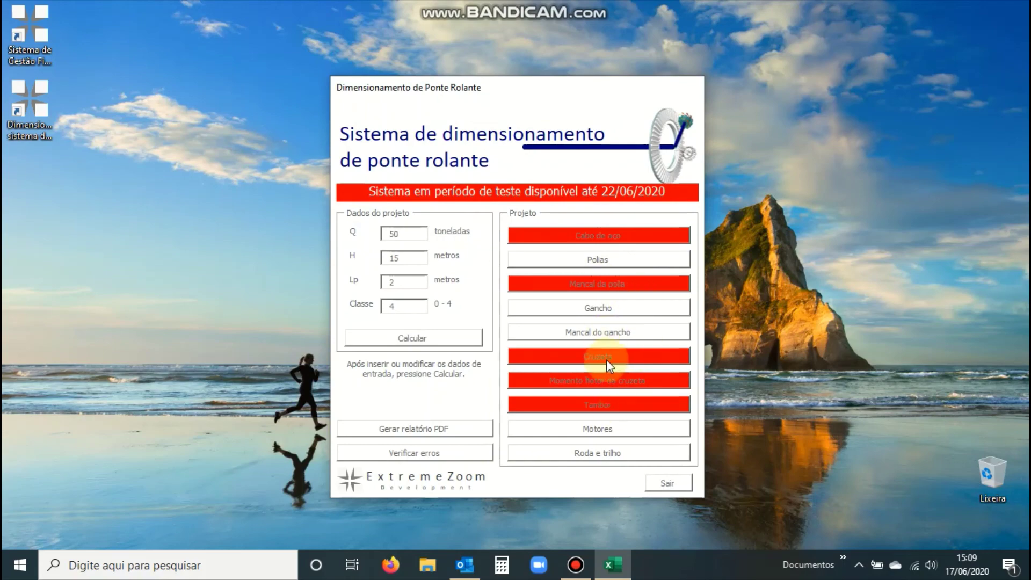
{"action": "left_click", "coordinate": [608, 357]}
{"action": "left_click", "coordinate": [728, 447]}
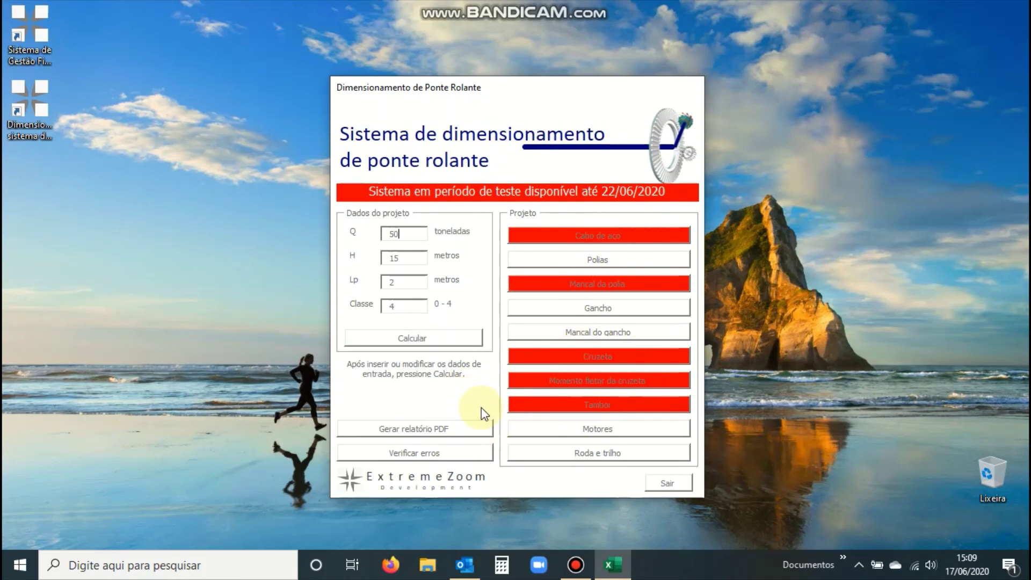
Set the project's Classe to 0 and recalculate.
{"action": "double_click", "coordinate": [410, 304]}
{"action": "type", "text": "0"}
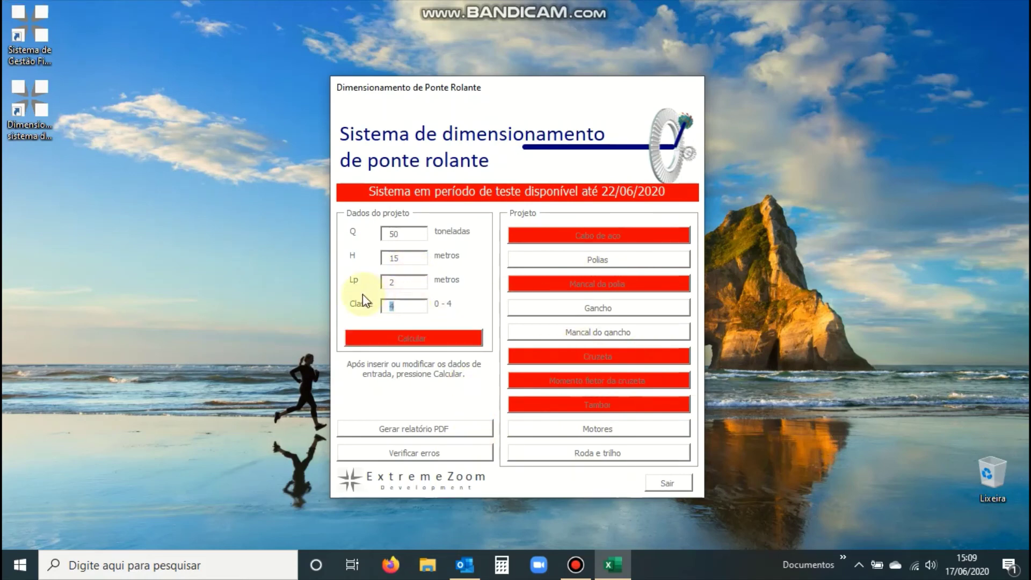
{"action": "left_click", "coordinate": [398, 331]}
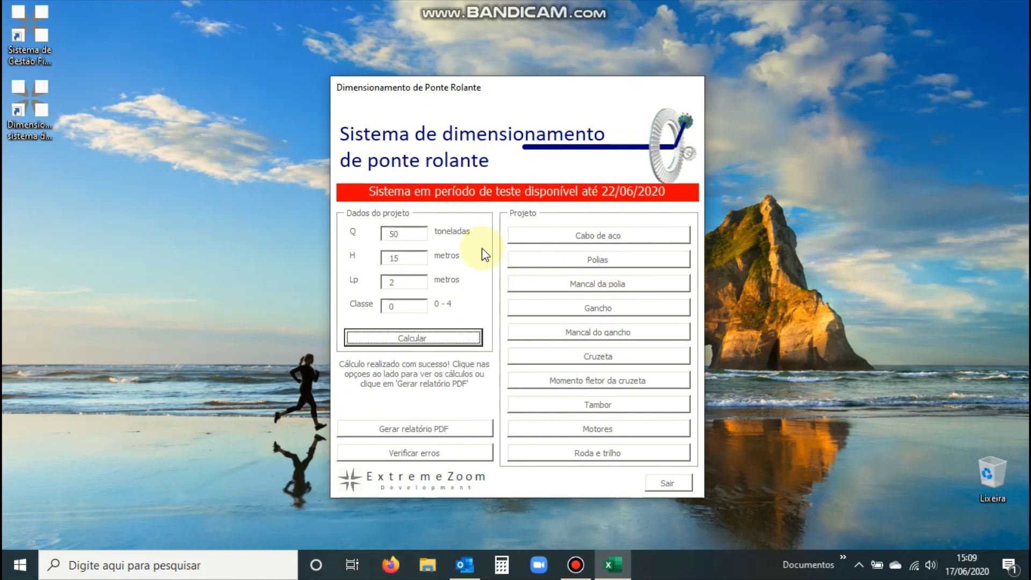
Open the ExtremeZoom Development information window with the developer's services and contact details.
{"action": "left_click", "coordinate": [440, 486]}
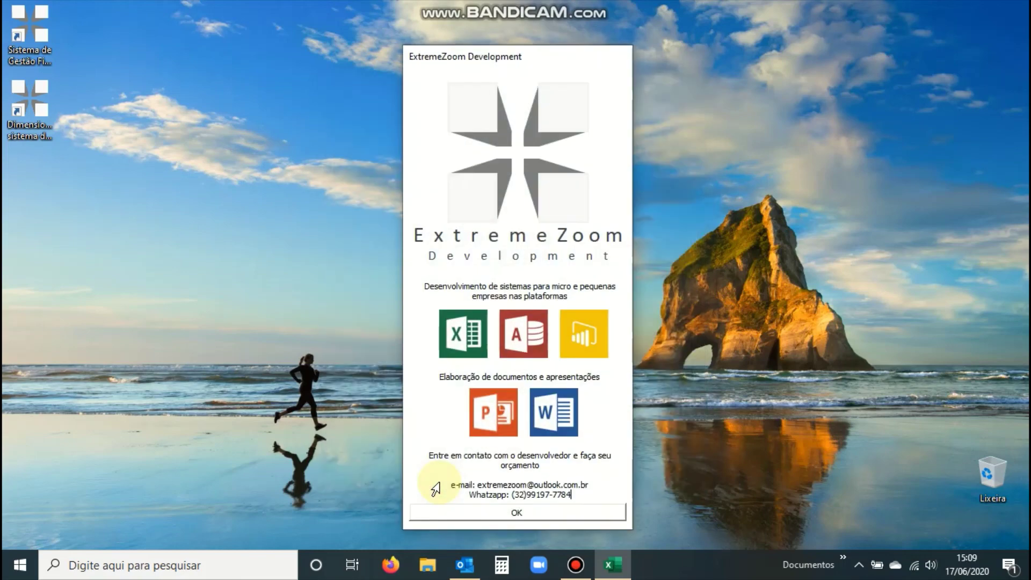